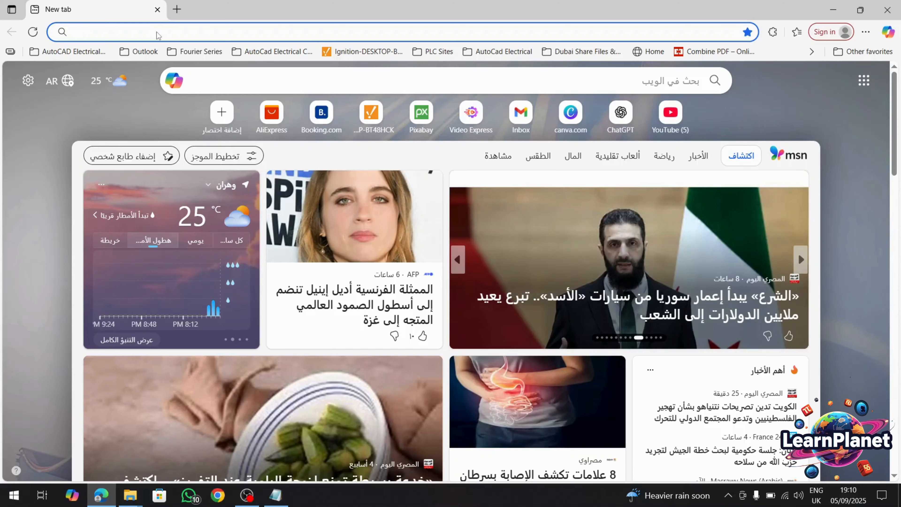
Open ChatGPT and ask it to "Write me a 30-second script that explains what solar panels are in a fun and easy way.".
{"action": "type", "text": "ch"}
{"action": "key", "text": "Return"}
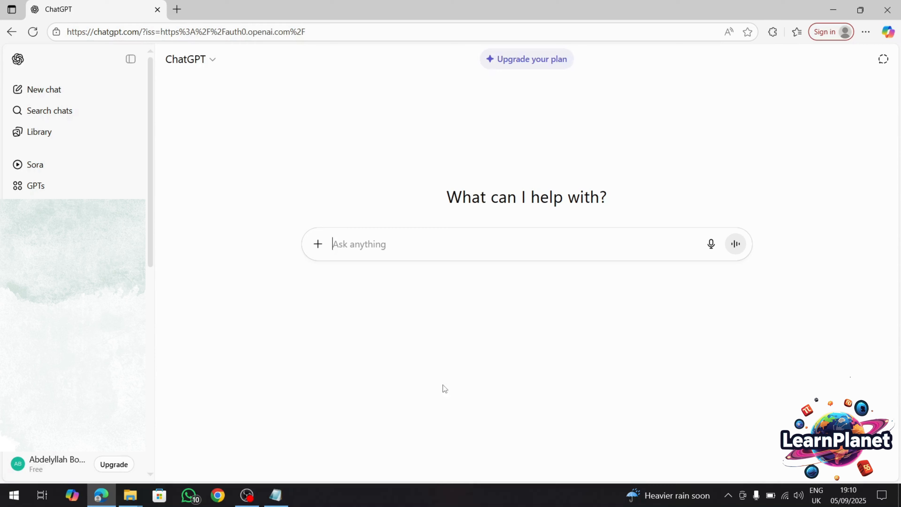
{"action": "left_click", "coordinate": [352, 246]}
{"action": "type", "text": "Write me a 30-second script that explains what solar panels are in a fun and easy way."}
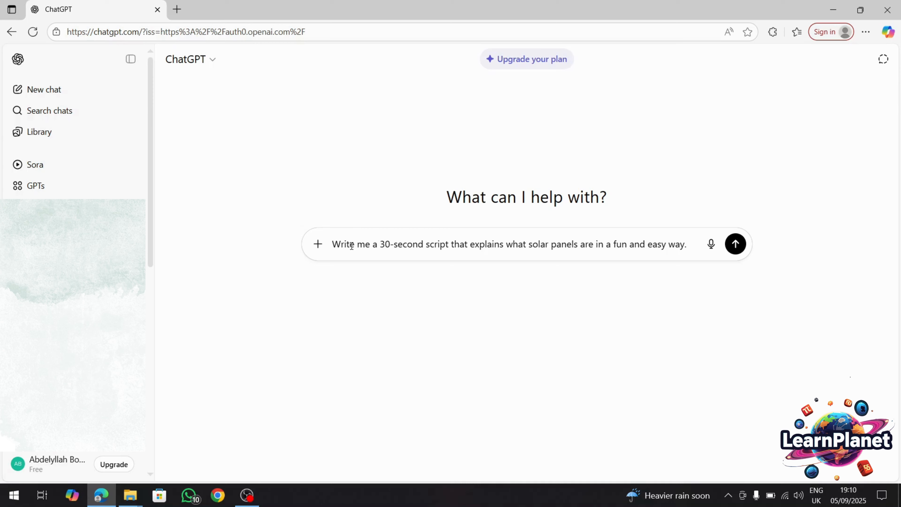
{"action": "key", "text": "Return"}
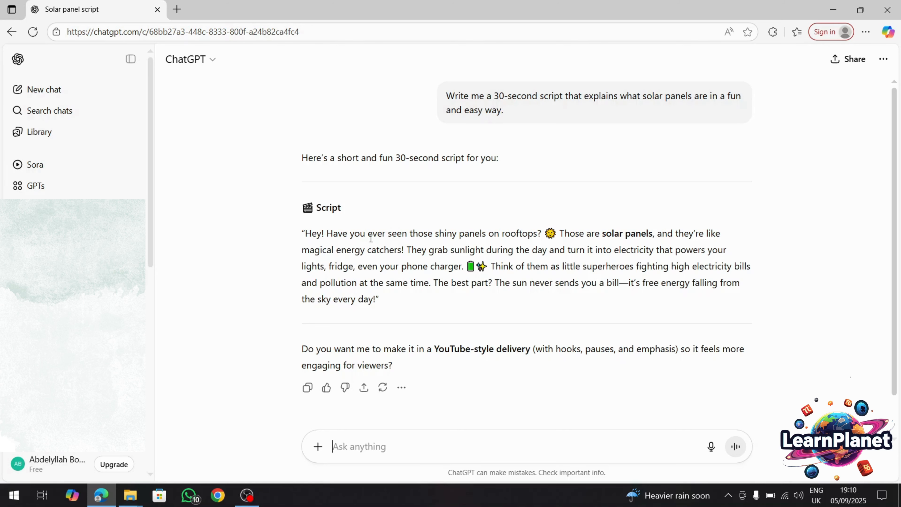
Copy the generated script text from "Hey! Have you ever seen" through "every day!", without the surrounding quotation marks.
{"action": "scroll", "coordinate": [347, 227], "scroll_direction": "down", "scroll_amount": 2}
{"action": "scroll", "coordinate": [344, 212], "scroll_direction": "up", "scroll_amount": 2}
{"action": "left_click_drag", "start_coordinate": [307, 232], "coordinate": [377, 300]}
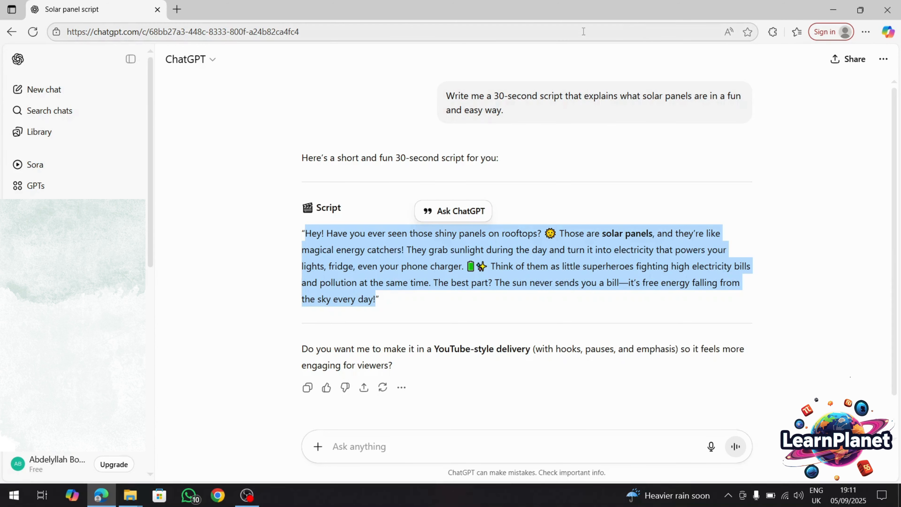
Open ElevenLabs in a new browser tab and check the account's credit balance.
{"action": "left_click", "coordinate": [176, 8]}
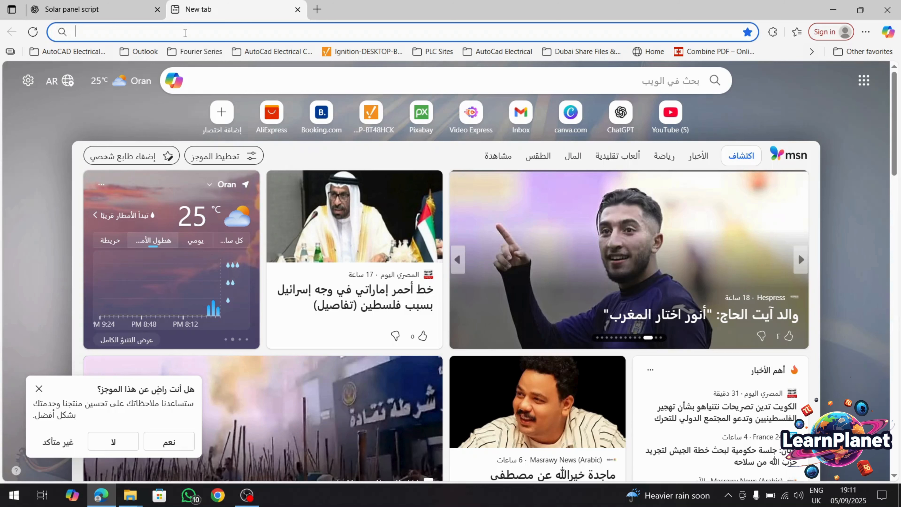
{"action": "type", "text": "e"}
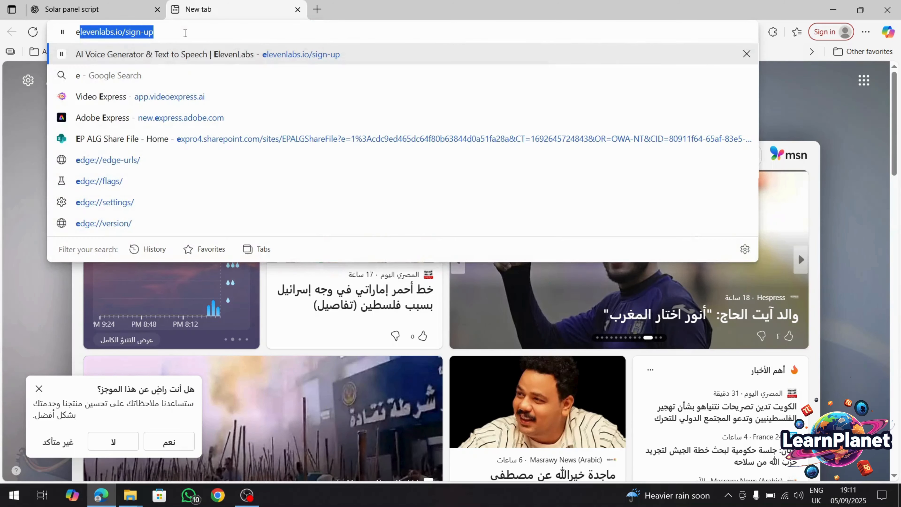
{"action": "key", "text": "Return"}
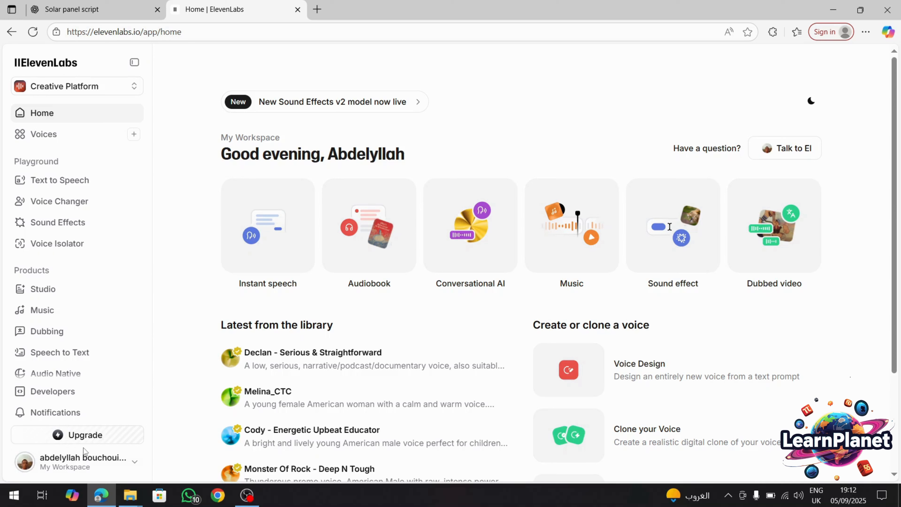
{"action": "left_click", "coordinate": [134, 464]}
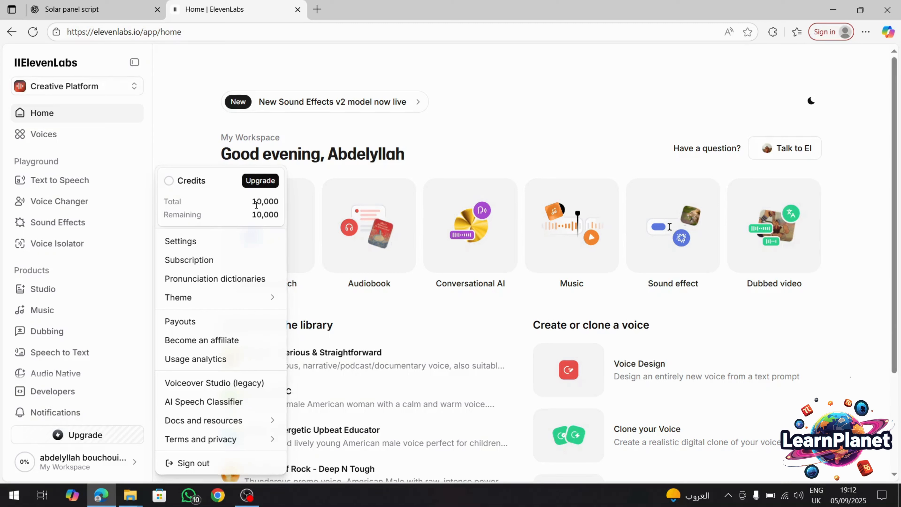
{"action": "left_click", "coordinate": [492, 91]}
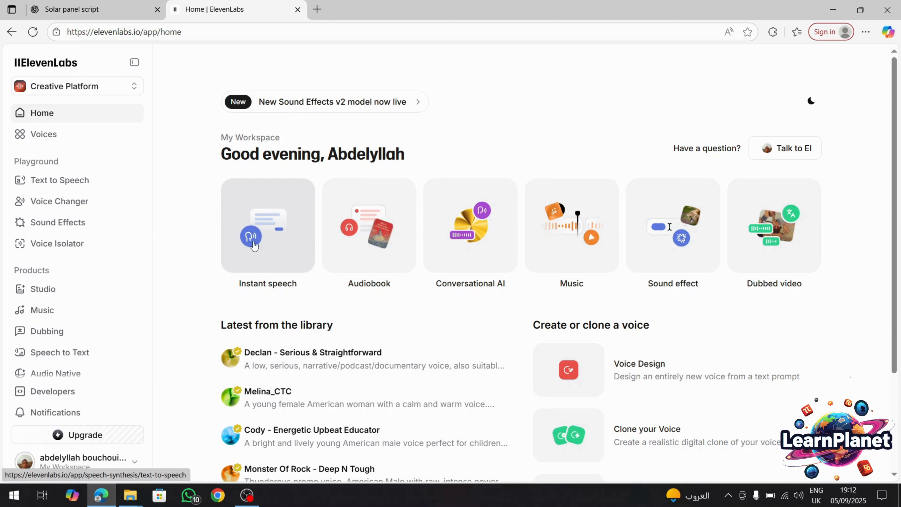
Open the Instant speech tool and paste the solar panel script from ChatGPT as the text to speak.
{"action": "left_click", "coordinate": [278, 233]}
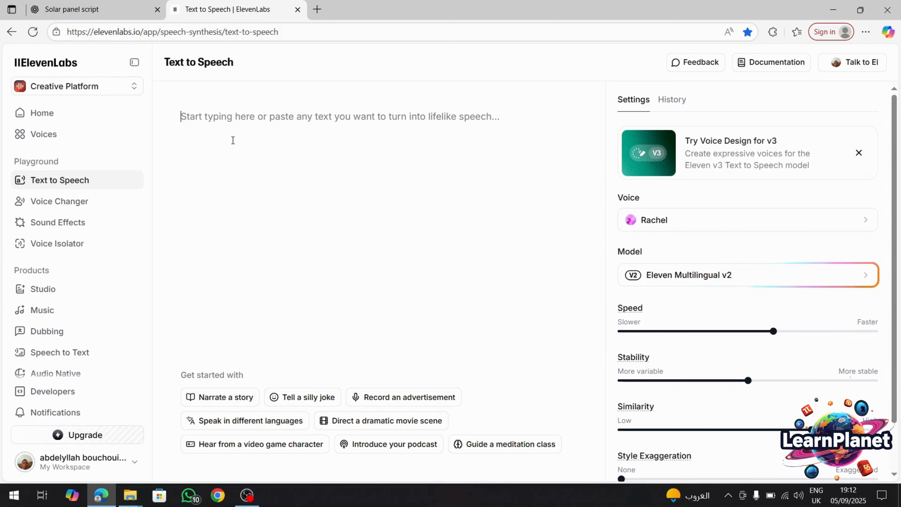
{"action": "left_click", "coordinate": [93, 7]}
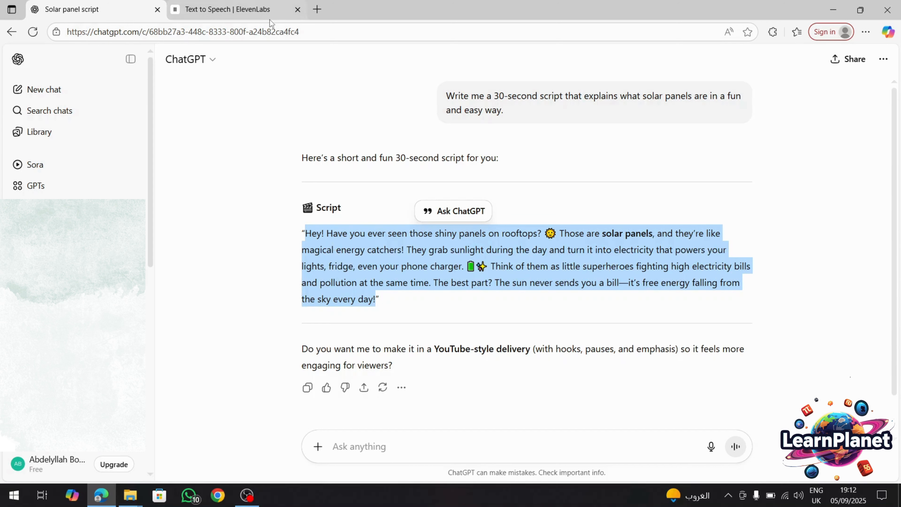
{"action": "left_click", "coordinate": [267, 13]}
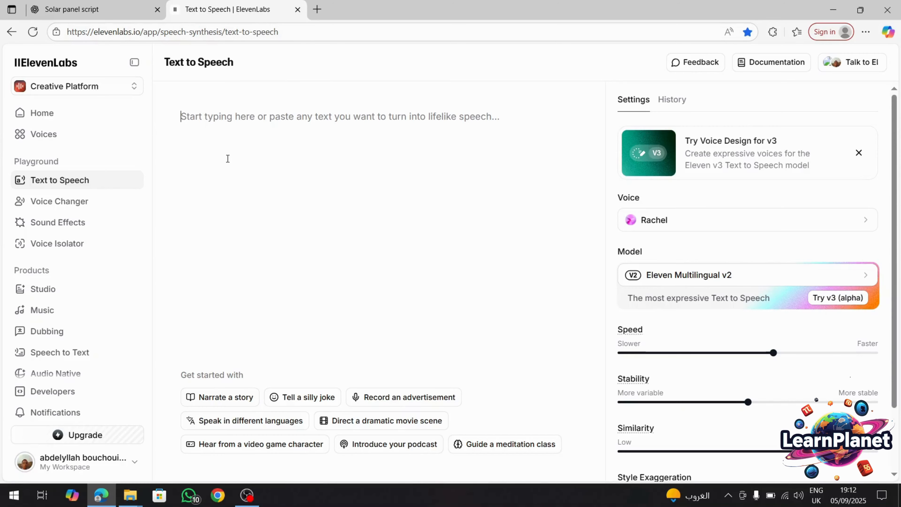
{"action": "left_click", "coordinate": [218, 127]}
{"action": "type", "text": "Hey! Have you ever seen those shiny panels on rooftops? 🌞 Those are solar panels, and they’re like magical energy catchers! They grab sunlight during the day and turn it into electricity that powers your lights, fridge, even your phone charger. 🔋✨ Think of them as little superheroes fighting high electricity bills and pollution at the same time. The best part? The sun never sends you a bill—it’s free energy falling from the sky every day!"}
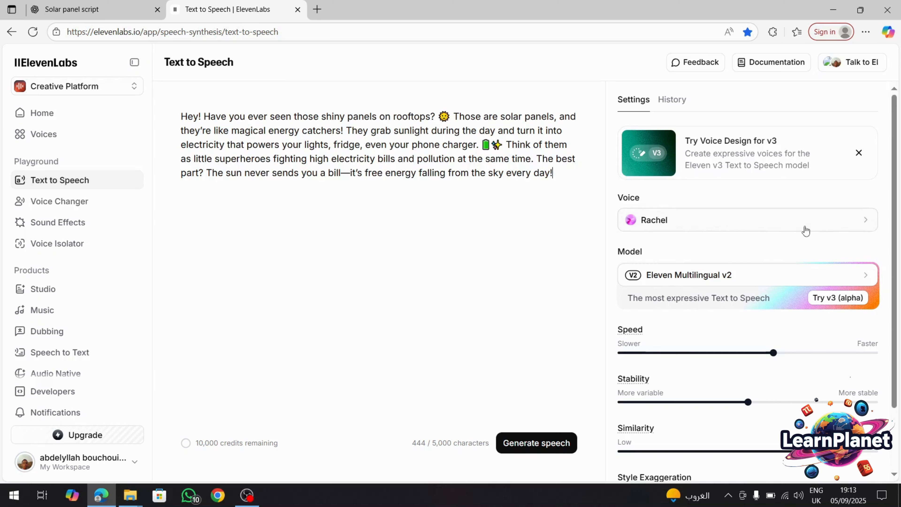
List all saved voices, preview Bill and Callum, and choose Callum as the speech voice.
{"action": "left_click", "coordinate": [865, 223]}
{"action": "scroll", "coordinate": [815, 251], "scroll_direction": "down", "scroll_amount": 2}
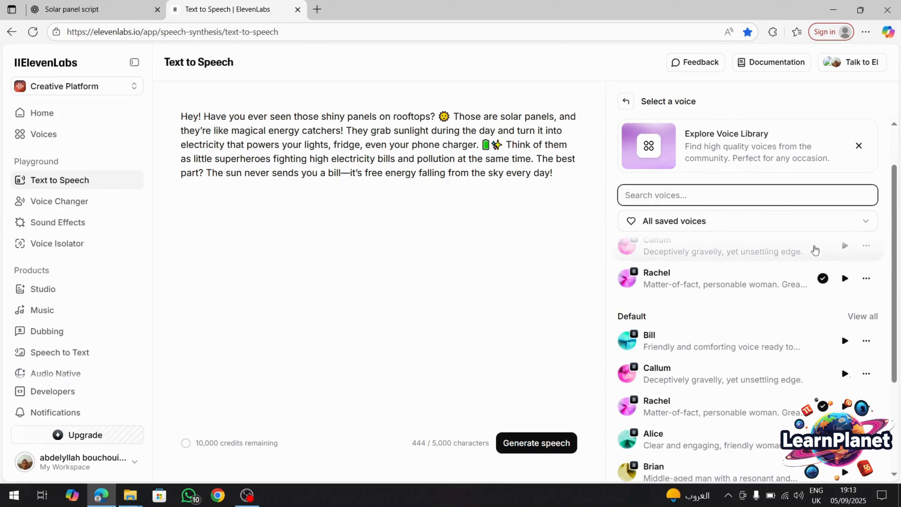
{"action": "scroll", "coordinate": [815, 250], "scroll_direction": "up", "scroll_amount": 2}
{"action": "left_click", "coordinate": [862, 247]}
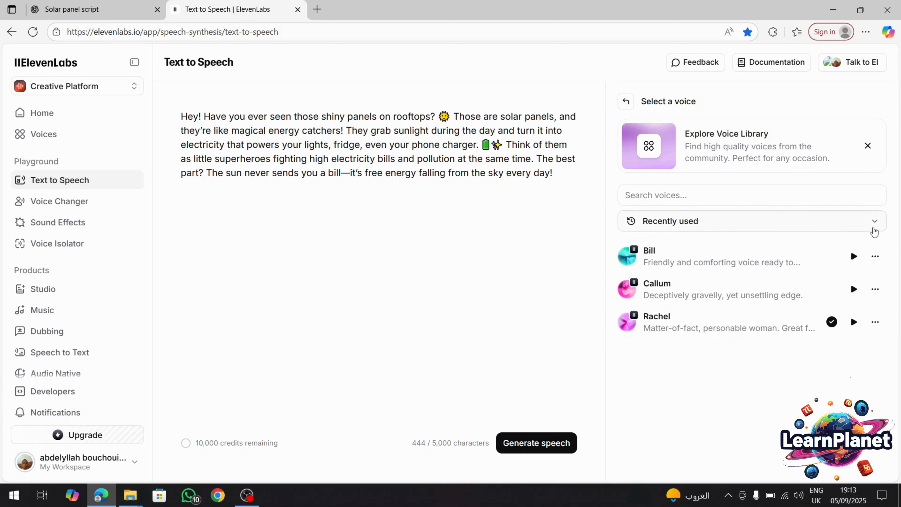
{"action": "left_click", "coordinate": [875, 223]}
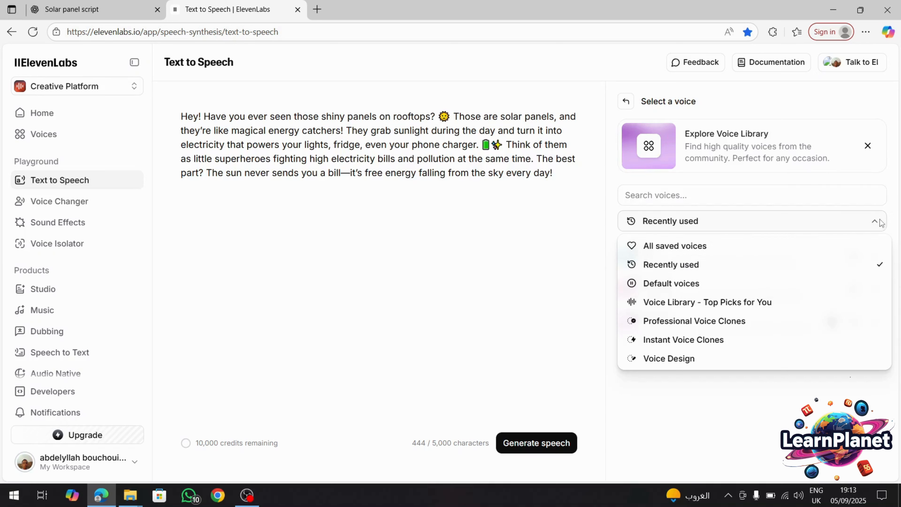
{"action": "left_click", "coordinate": [682, 246]}
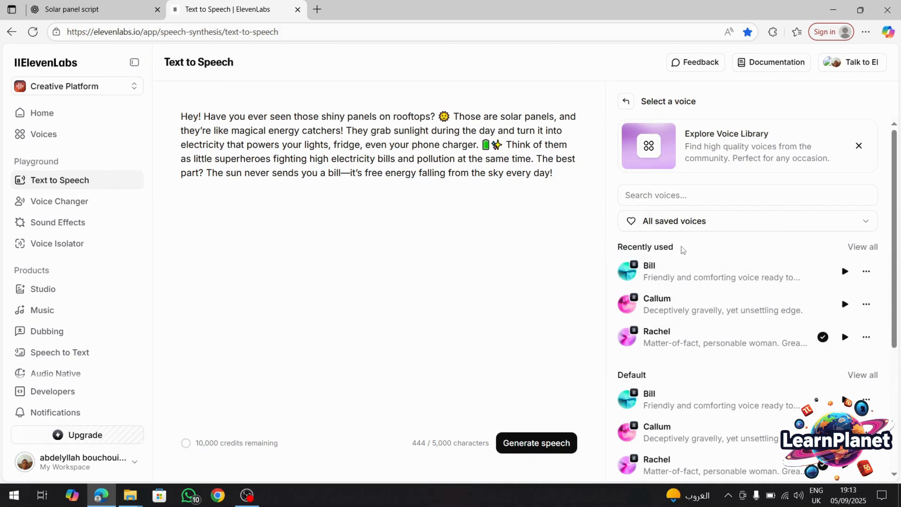
{"action": "left_click", "coordinate": [844, 272]}
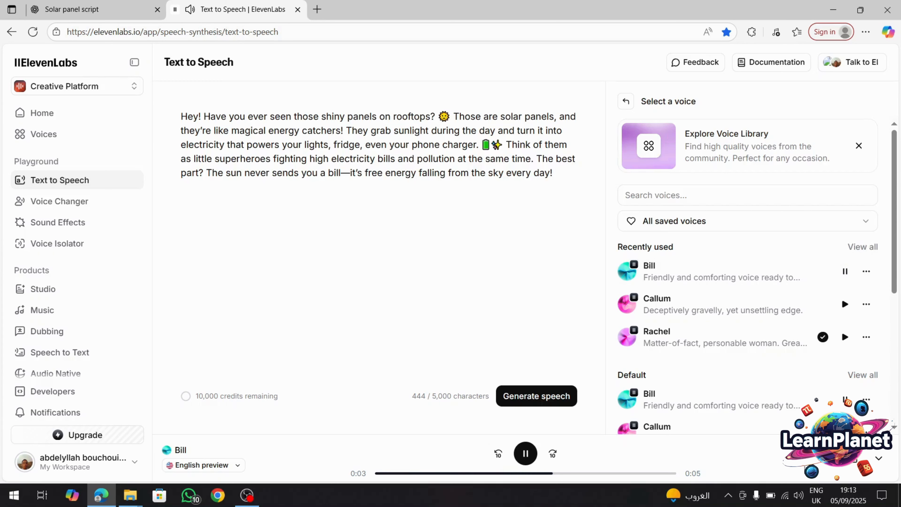
{"action": "left_click", "coordinate": [798, 495]}
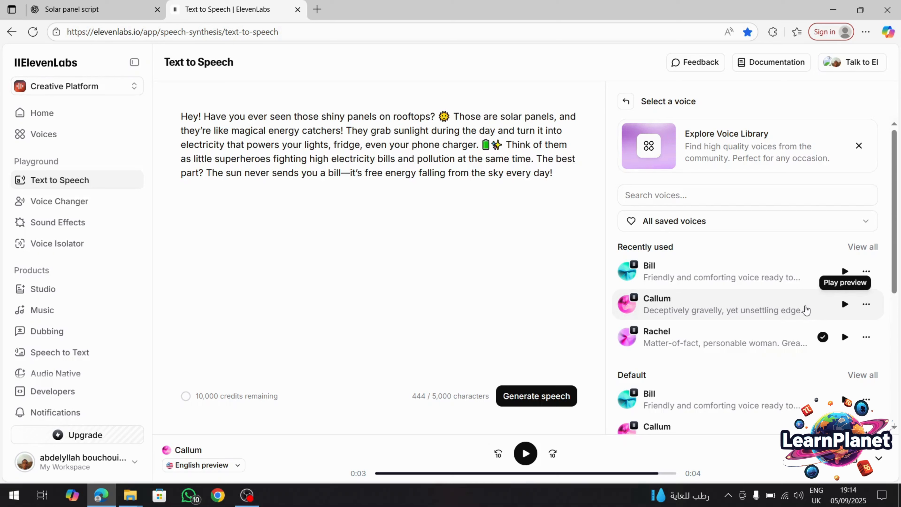
{"action": "left_click", "coordinate": [805, 309]}
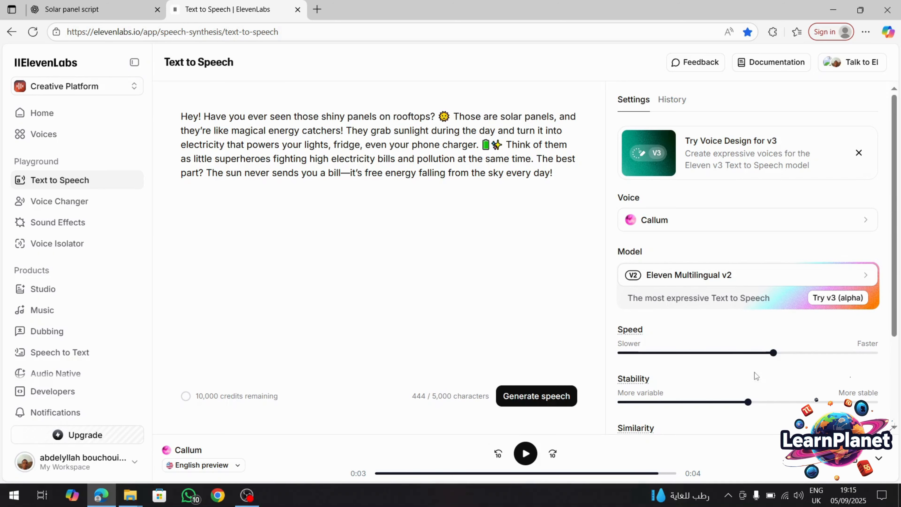
Review the voice settings, generate the speech from the script, and play the result.
{"action": "scroll", "coordinate": [820, 358], "scroll_direction": "down", "scroll_amount": 2}
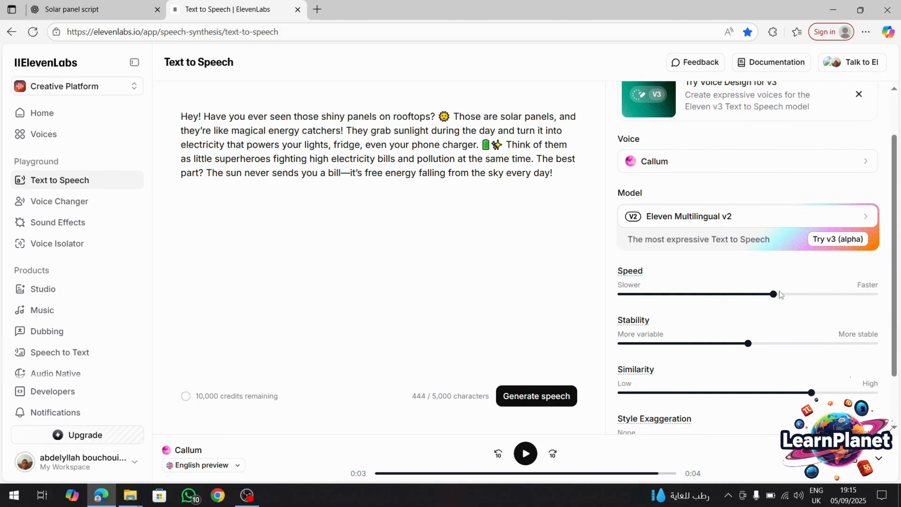
{"action": "left_click_drag", "start_coordinate": [773, 296], "coordinate": [774, 296]}
{"action": "scroll", "coordinate": [750, 375], "scroll_direction": "down", "scroll_amount": 2}
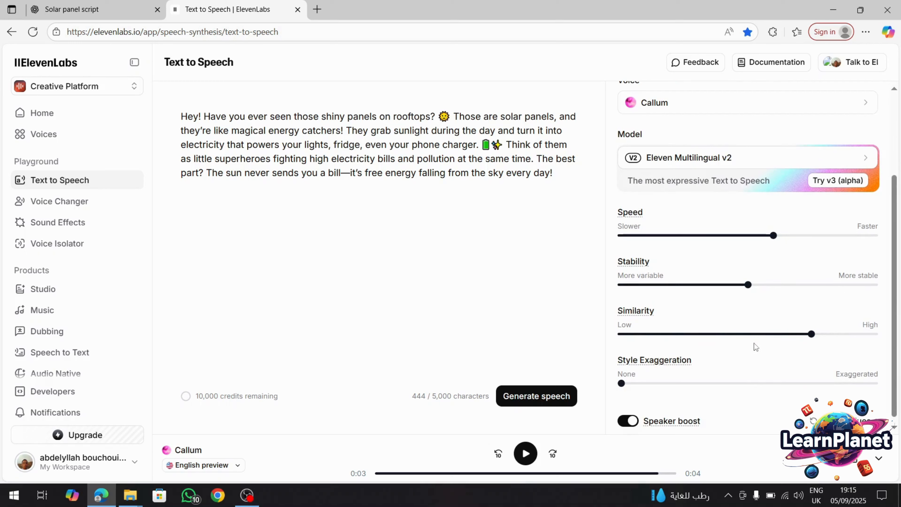
{"action": "scroll", "coordinate": [730, 348], "scroll_direction": "down", "scroll_amount": 1}
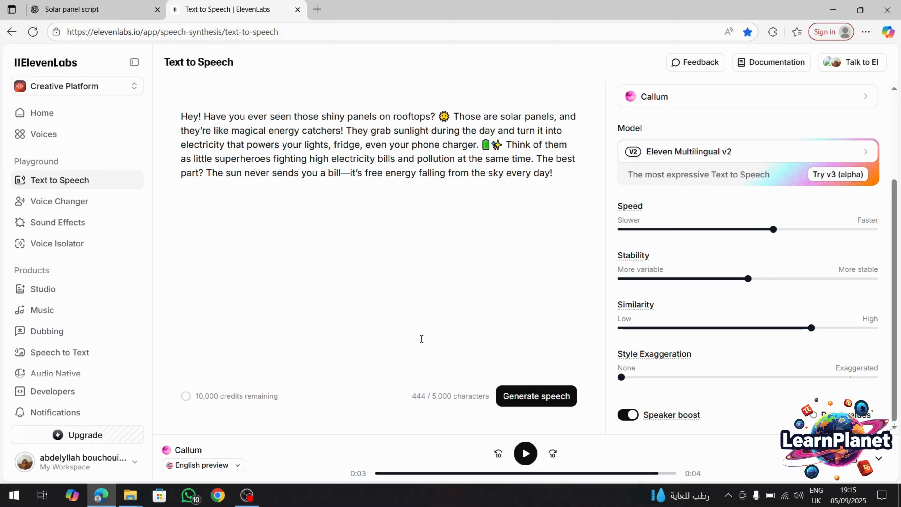
{"action": "left_click", "coordinate": [536, 398]}
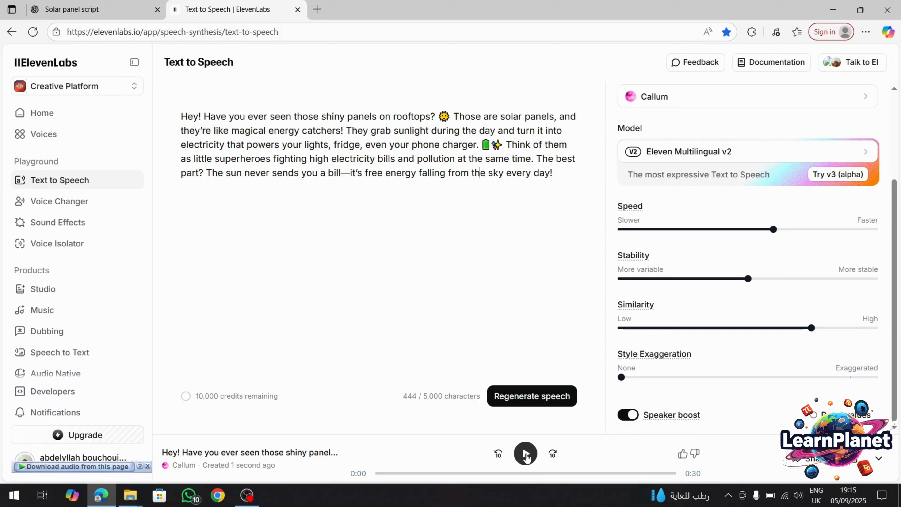
{"action": "left_click", "coordinate": [526, 457]}
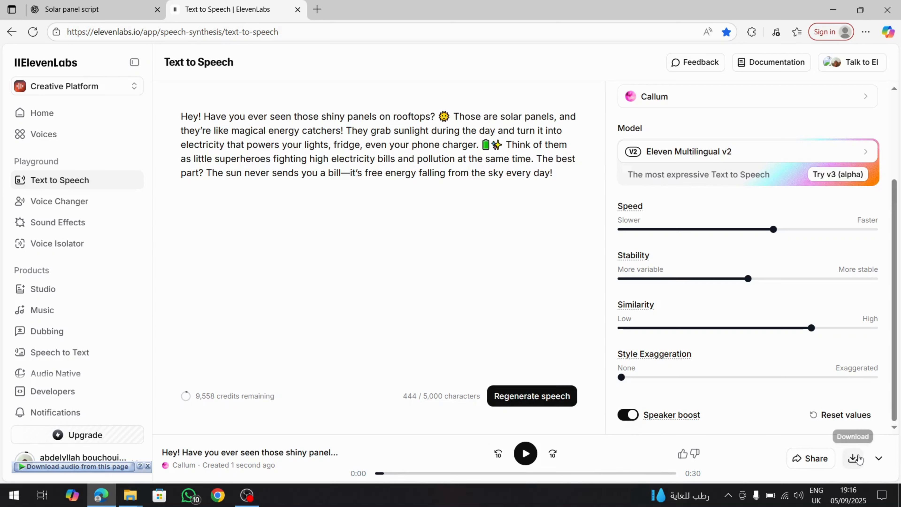
Download the generated speech as an MP3 file and show it in its download folder.
{"action": "left_click", "coordinate": [855, 459]}
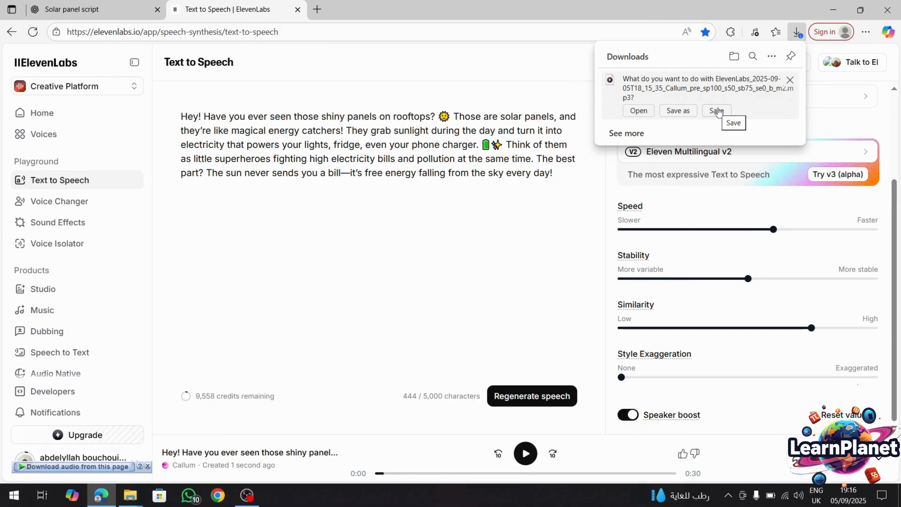
{"action": "left_click", "coordinate": [718, 111]}
{"action": "left_click", "coordinate": [769, 81]}
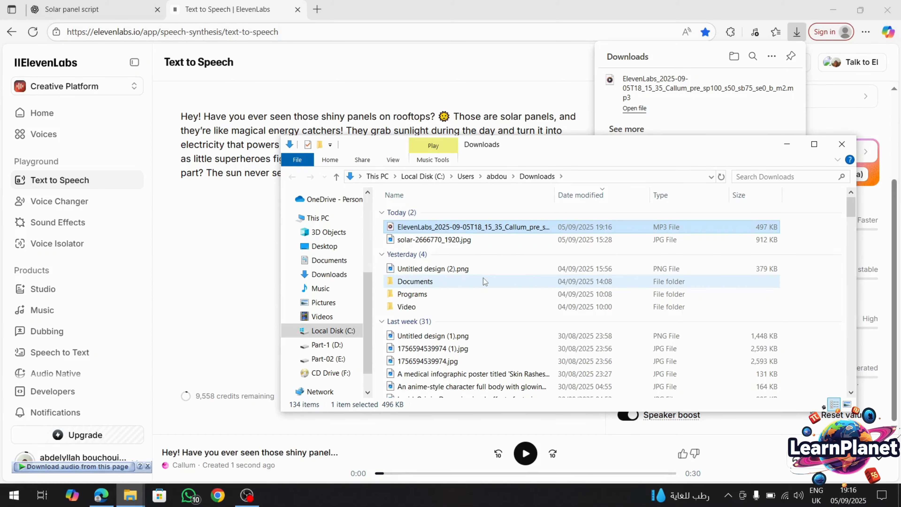
Put a copy of the downloaded MP3 in the Talking Avatar folder and close the YouTube Banner folder window.
{"action": "left_click", "coordinate": [843, 144]}
{"action": "mouse_move", "coordinate": [133, 498]}
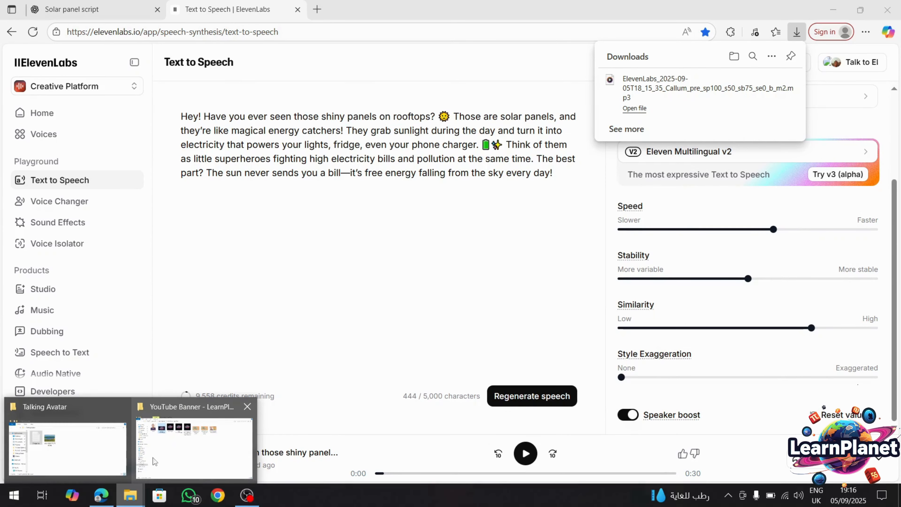
{"action": "left_click", "coordinate": [248, 406]}
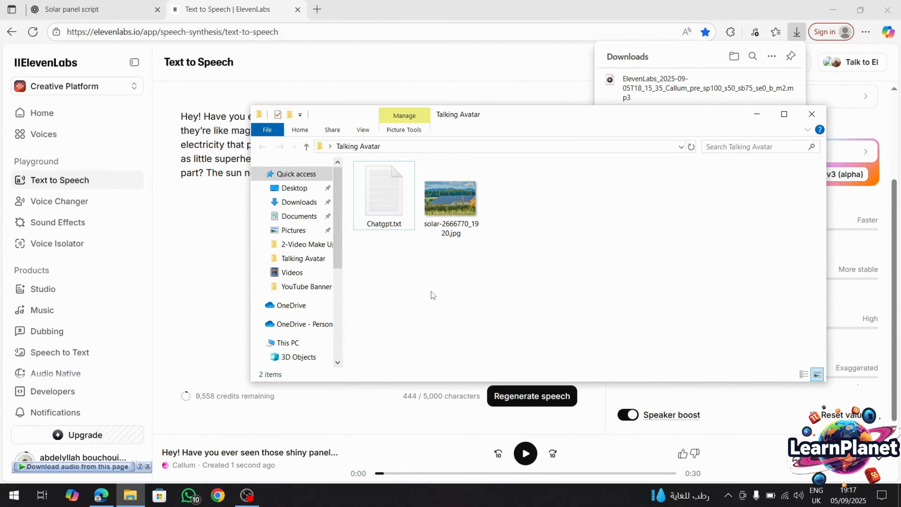
{"action": "key", "text": "ctrl+v"}
{"action": "left_click", "coordinate": [756, 114]}
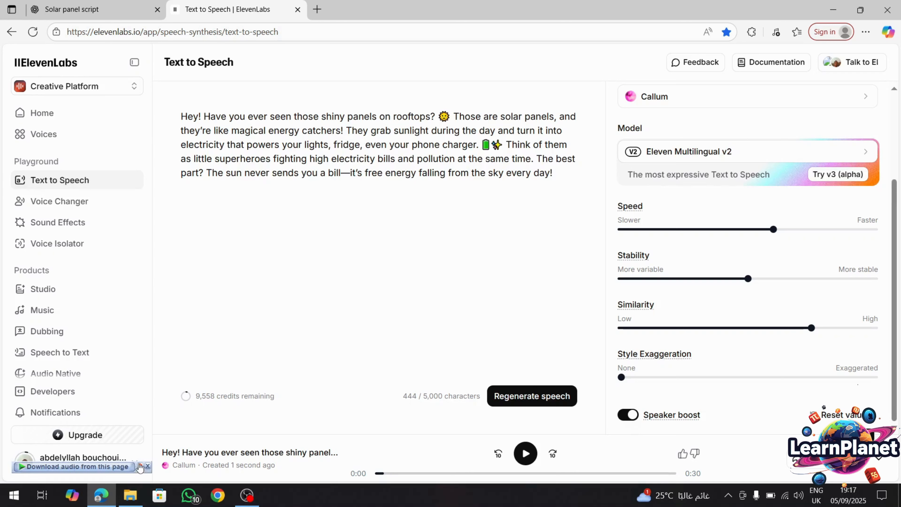
Check the remaining ElevenLabs credits, and open the Adobe Express home page in a new browser tab.
{"action": "left_click", "coordinate": [126, 460]}
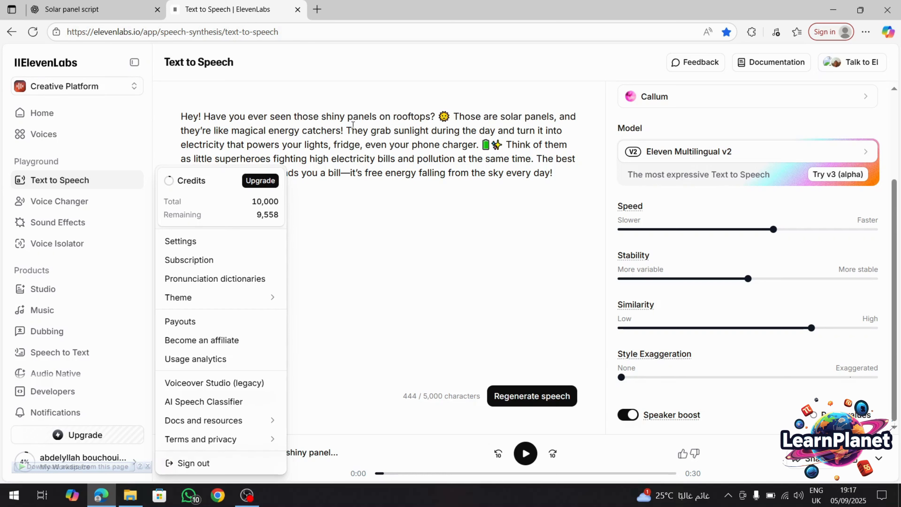
{"action": "left_click", "coordinate": [317, 9]}
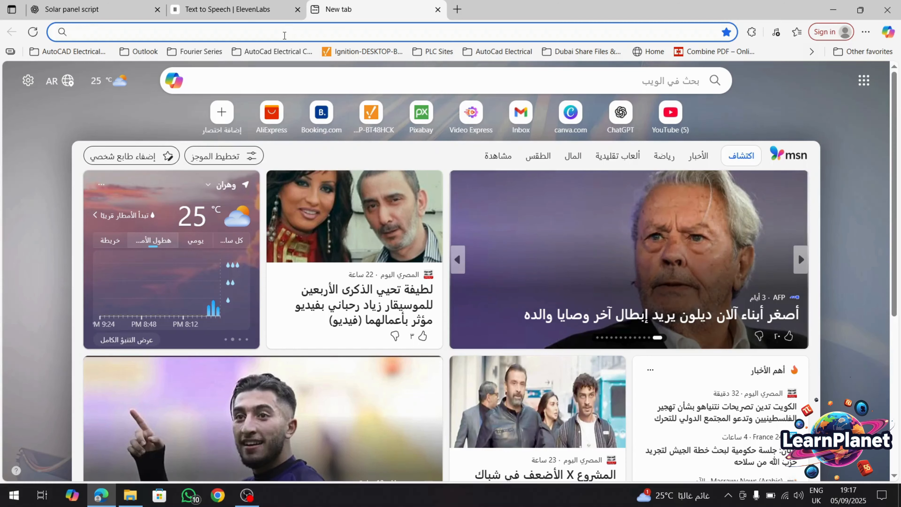
{"action": "type", "text": "adob"}
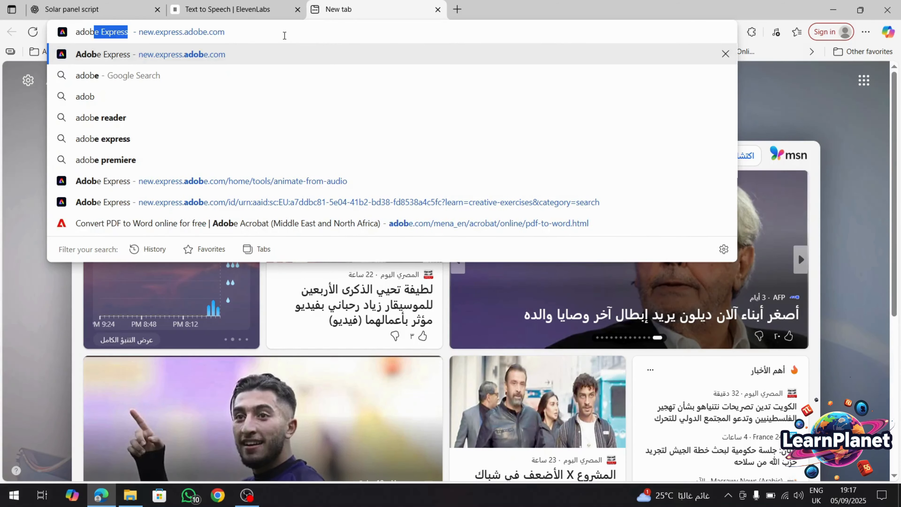
{"action": "key", "text": "Return"}
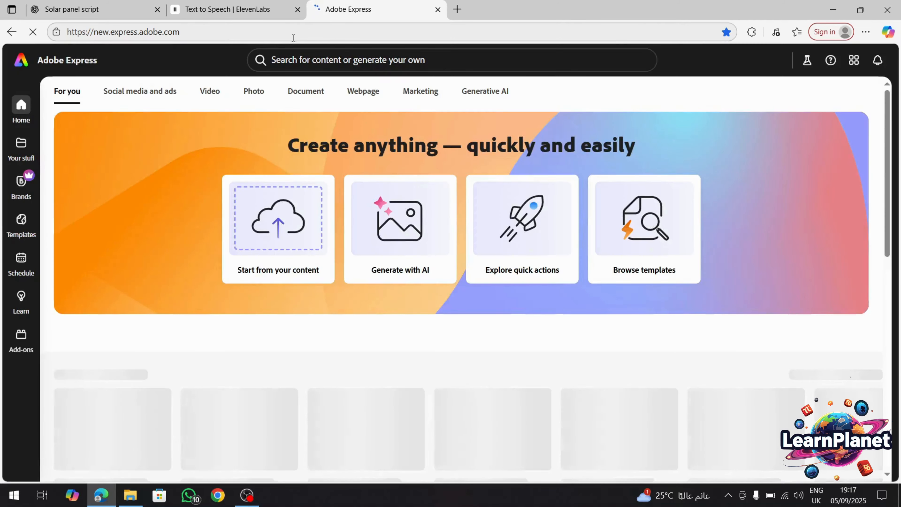
{"action": "scroll", "coordinate": [315, 223], "scroll_direction": "down", "scroll_amount": 5}
{"action": "scroll", "coordinate": [316, 224], "scroll_direction": "down", "scroll_amount": 3}
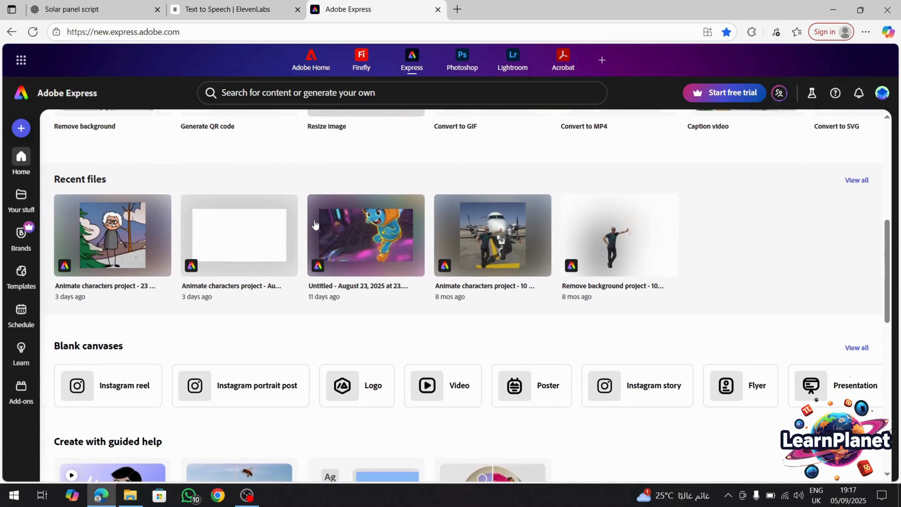
Open the Animate characters tool from the guided creation section of the home page.
{"action": "scroll", "coordinate": [314, 225], "scroll_direction": "down", "scroll_amount": 2}
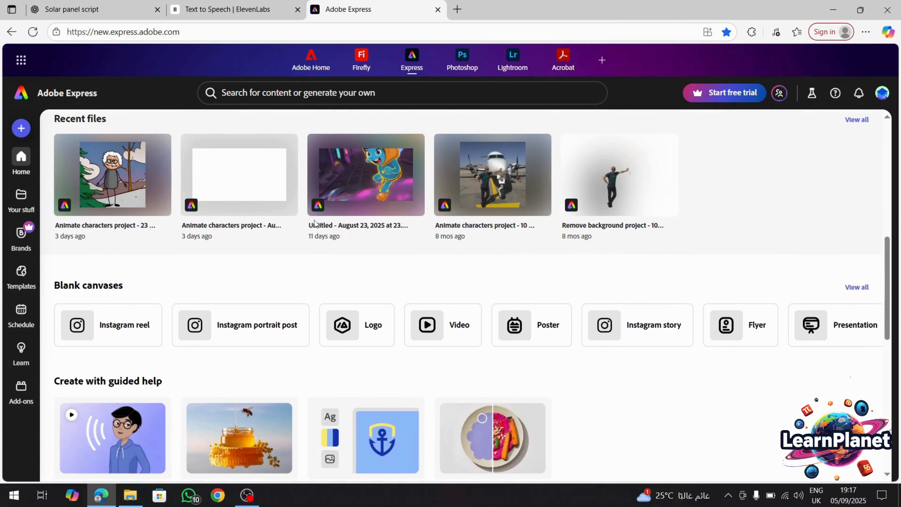
{"action": "scroll", "coordinate": [314, 221], "scroll_direction": "down", "scroll_amount": 2}
{"action": "scroll", "coordinate": [281, 239], "scroll_direction": "down", "scroll_amount": 2}
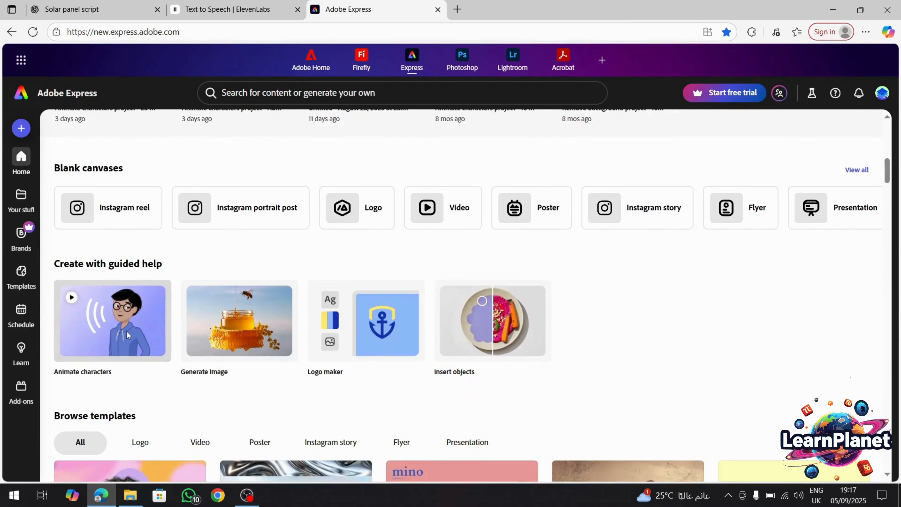
{"action": "left_click", "coordinate": [116, 331]}
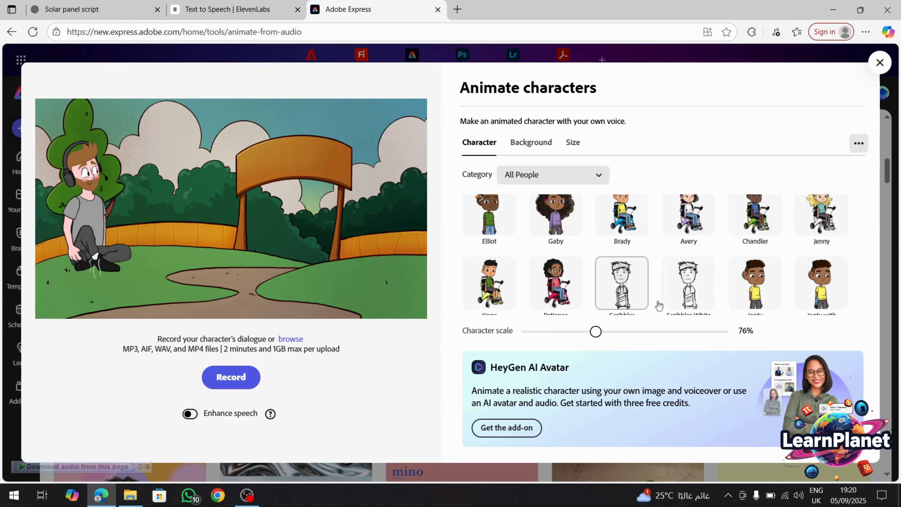
Browse the All People characters and choose Sion as the avatar.
{"action": "scroll", "coordinate": [716, 266], "scroll_direction": "down", "scroll_amount": 1}
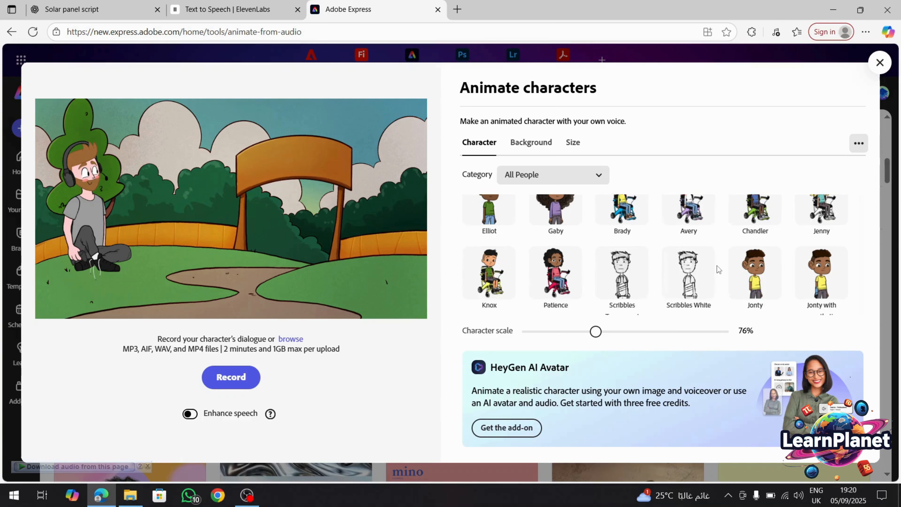
{"action": "scroll", "coordinate": [717, 266], "scroll_direction": "down", "scroll_amount": 6}
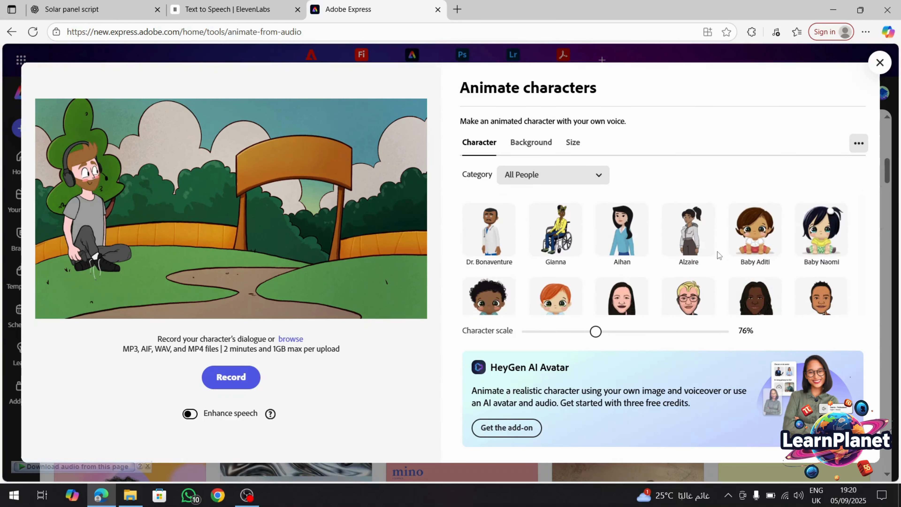
{"action": "scroll", "coordinate": [717, 252], "scroll_direction": "down", "scroll_amount": 2}
{"action": "scroll", "coordinate": [716, 255], "scroll_direction": "down", "scroll_amount": 3}
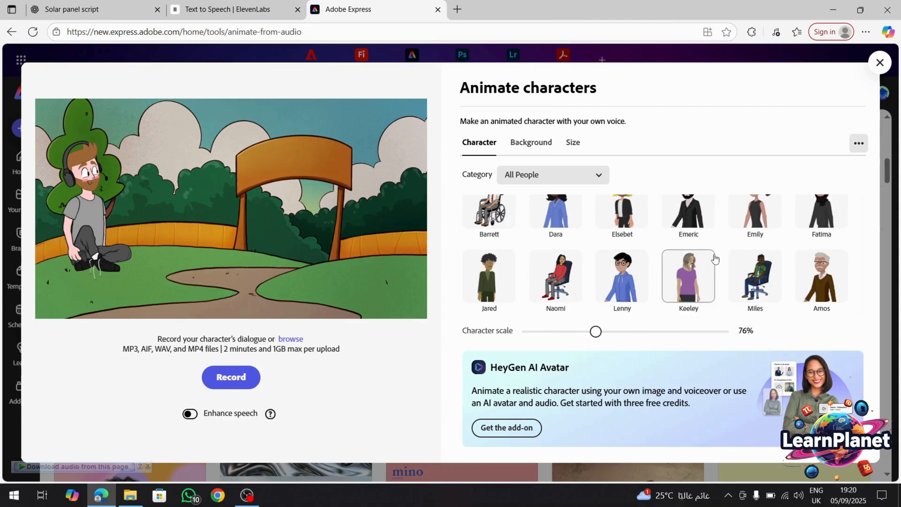
{"action": "scroll", "coordinate": [715, 259], "scroll_direction": "up", "scroll_amount": 5}
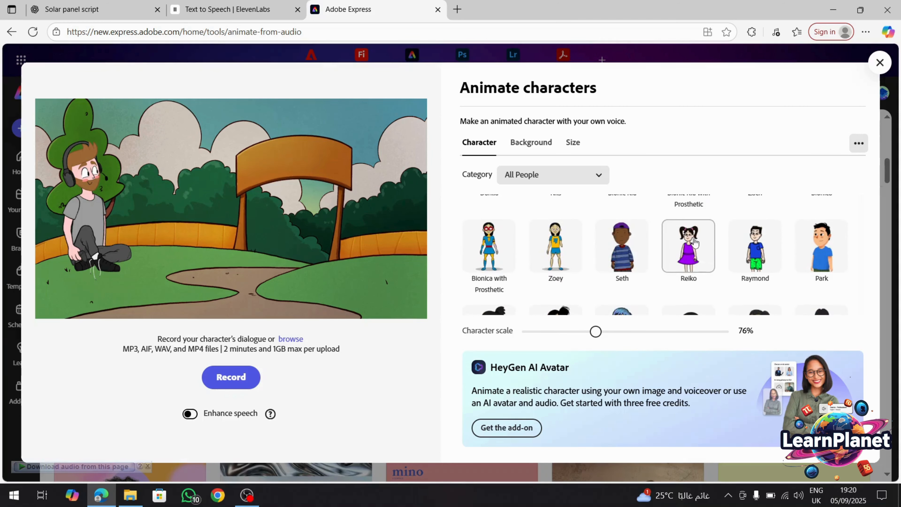
{"action": "scroll", "coordinate": [695, 248], "scroll_direction": "up", "scroll_amount": 3}
{"action": "scroll", "coordinate": [658, 256], "scroll_direction": "down", "scroll_amount": 3}
{"action": "scroll", "coordinate": [659, 256], "scroll_direction": "down", "scroll_amount": 1}
{"action": "scroll", "coordinate": [667, 256], "scroll_direction": "up", "scroll_amount": 4}
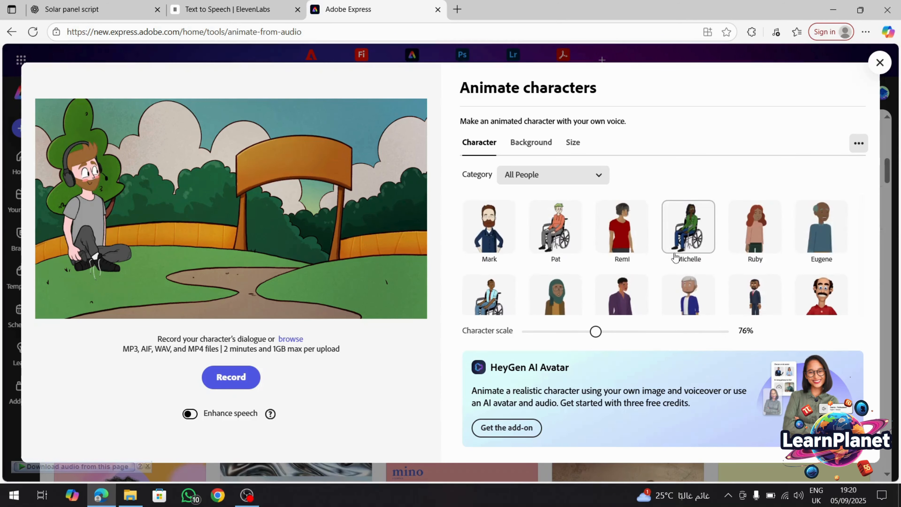
{"action": "scroll", "coordinate": [675, 257], "scroll_direction": "down", "scroll_amount": 1}
{"action": "scroll", "coordinate": [674, 257], "scroll_direction": "up", "scroll_amount": 3}
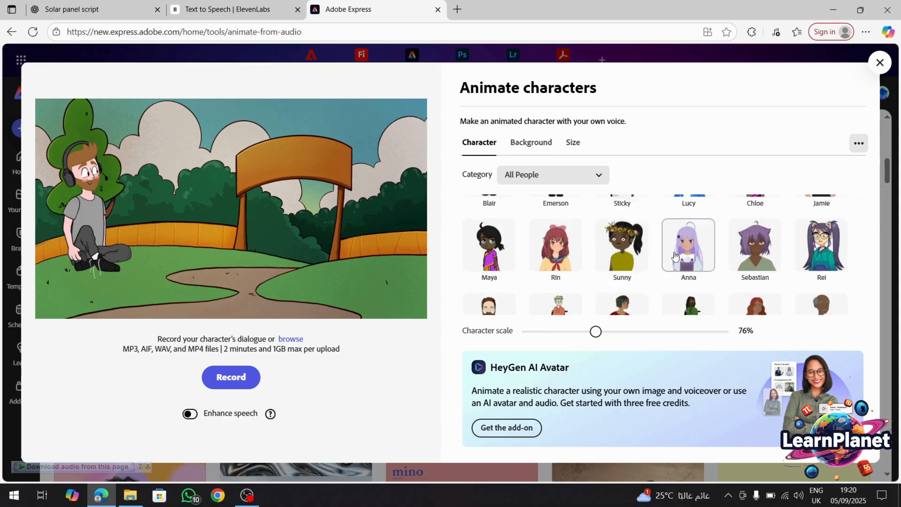
{"action": "scroll", "coordinate": [674, 256], "scroll_direction": "down", "scroll_amount": 1}
{"action": "scroll", "coordinate": [676, 255], "scroll_direction": "up", "scroll_amount": 3}
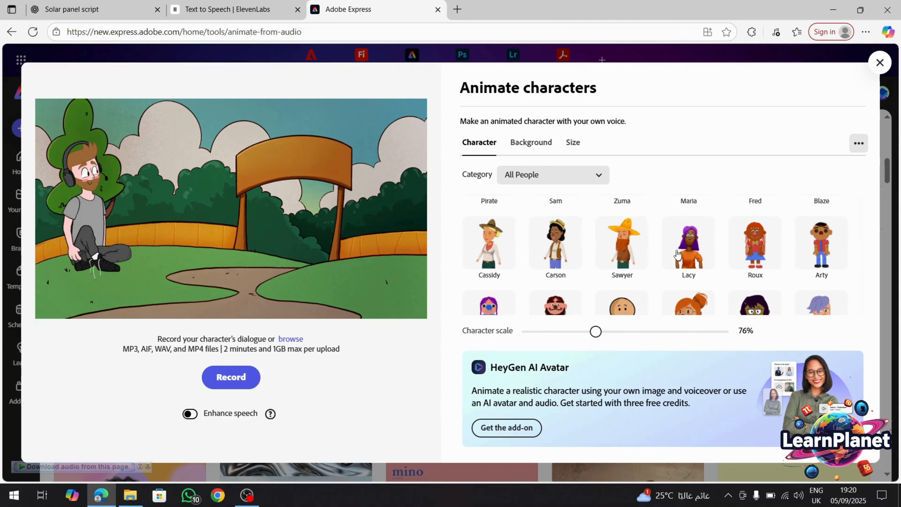
{"action": "scroll", "coordinate": [677, 255], "scroll_direction": "up", "scroll_amount": 4}
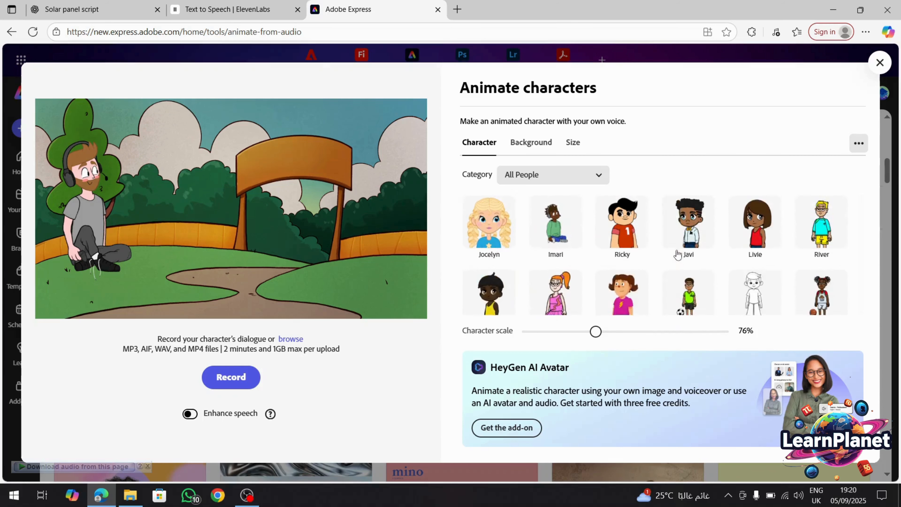
{"action": "scroll", "coordinate": [677, 255], "scroll_direction": "up", "scroll_amount": 1}
{"action": "scroll", "coordinate": [678, 255], "scroll_direction": "down", "scroll_amount": 10}
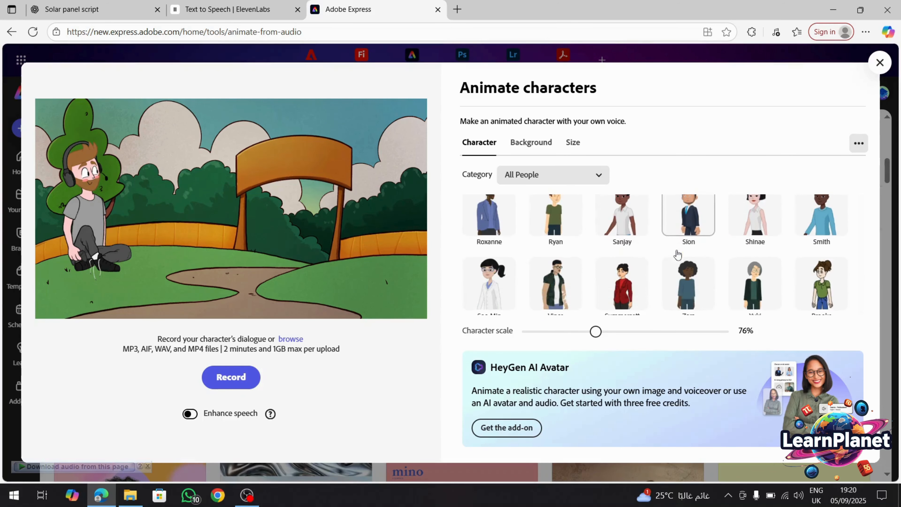
{"action": "scroll", "coordinate": [678, 255], "scroll_direction": "up", "scroll_amount": 1}
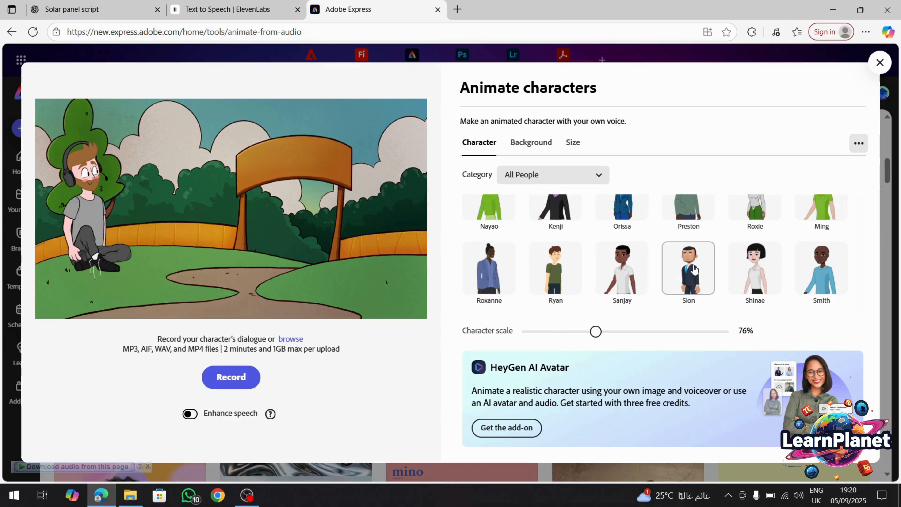
{"action": "left_click", "coordinate": [695, 270]}
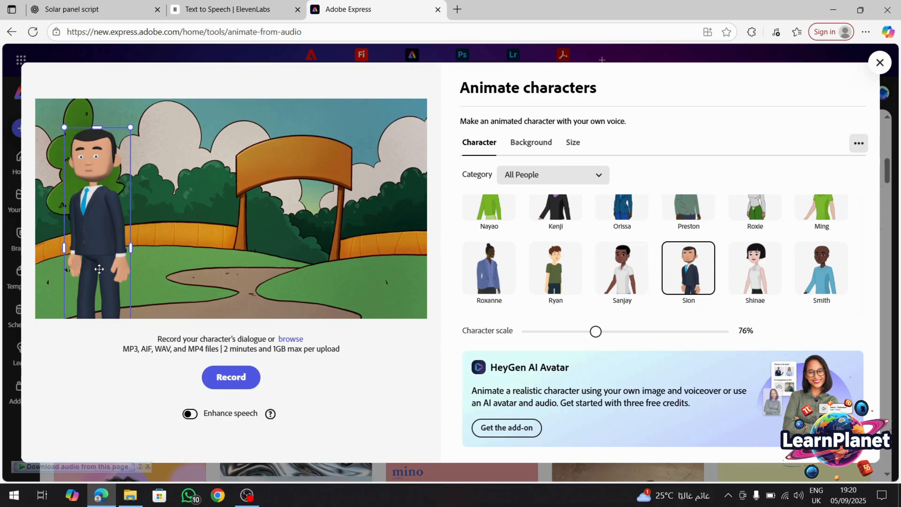
Scale the Sion character to 59% and place it on the right side of the scene, beside the park entrance arch.
{"action": "left_click_drag", "start_coordinate": [97, 265], "coordinate": [126, 216]}
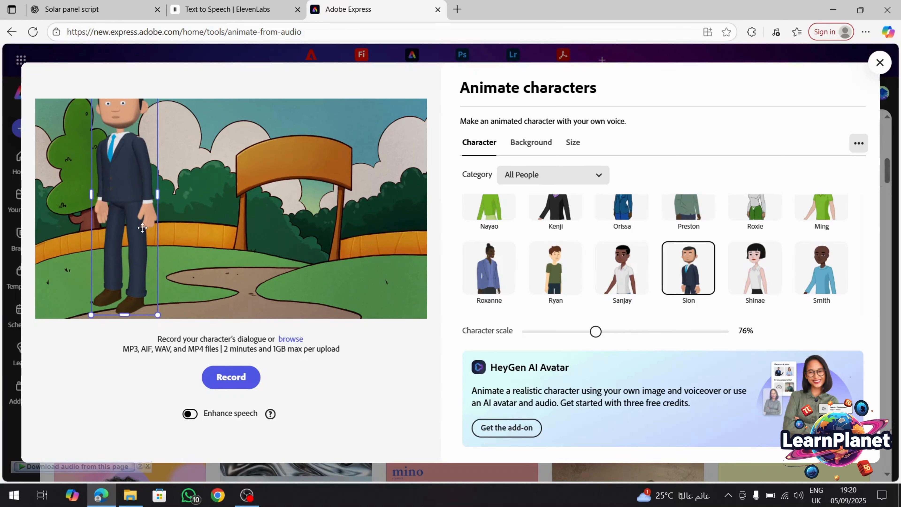
{"action": "left_click_drag", "start_coordinate": [137, 227], "coordinate": [147, 238]}
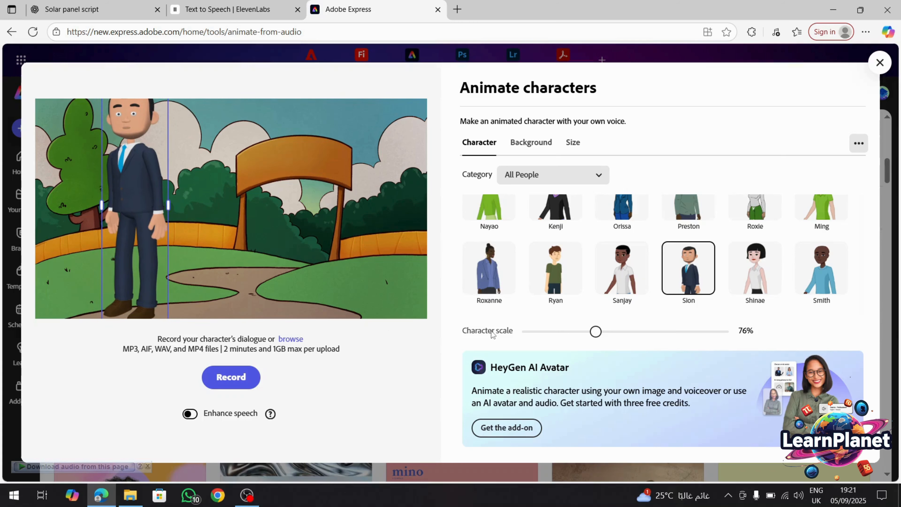
{"action": "left_click", "coordinate": [595, 335]}
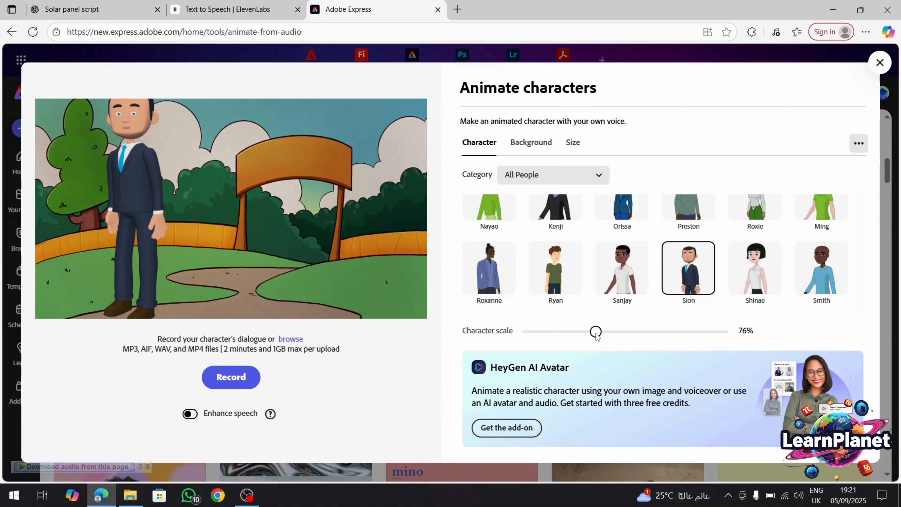
{"action": "mouse_move", "coordinate": [595, 334]}
{"action": "left_mouse_down"}
{"action": "mouse_move", "coordinate": [570, 343]}
{"action": "mouse_move", "coordinate": [581, 344]}
{"action": "left_mouse_up"}
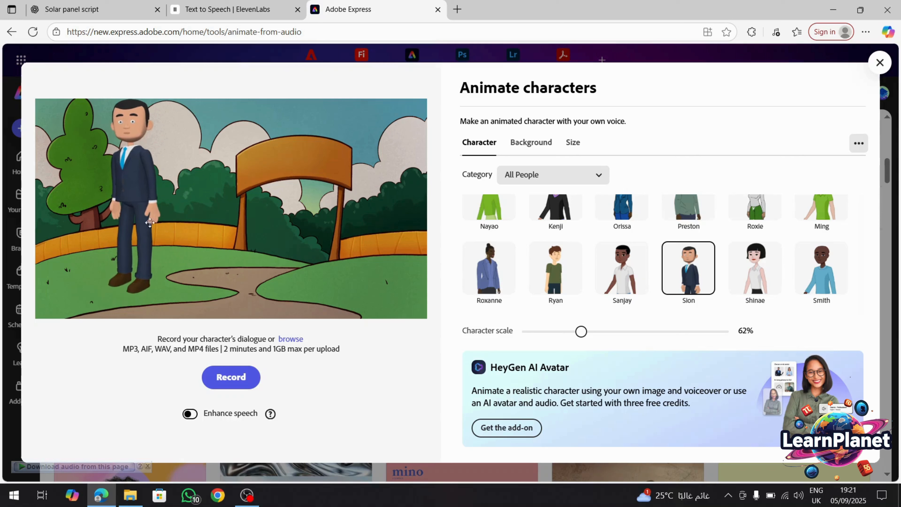
{"action": "left_click", "coordinate": [142, 205]}
{"action": "left_click_drag", "start_coordinate": [161, 293], "coordinate": [155, 274]}
{"action": "left_click_drag", "start_coordinate": [132, 180], "coordinate": [129, 208]}
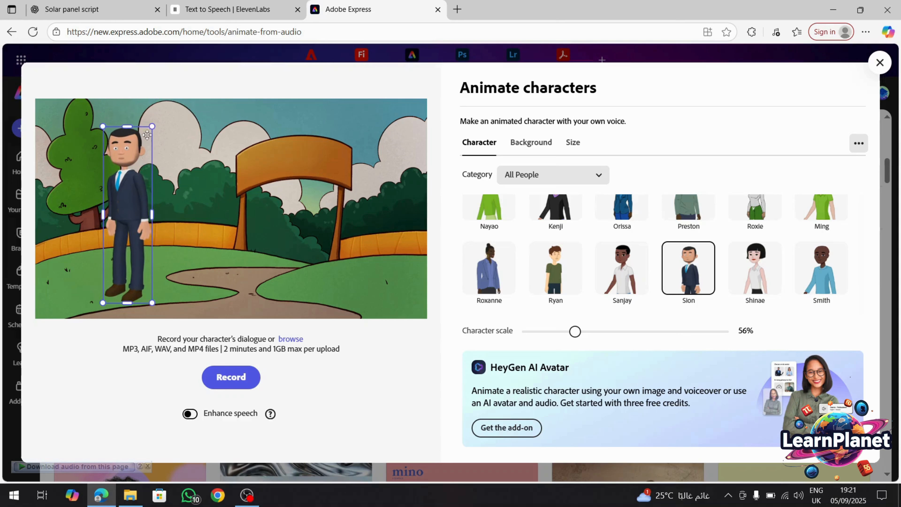
{"action": "left_click_drag", "start_coordinate": [147, 128], "coordinate": [161, 117]}
{"action": "left_click_drag", "start_coordinate": [125, 196], "coordinate": [373, 196]}
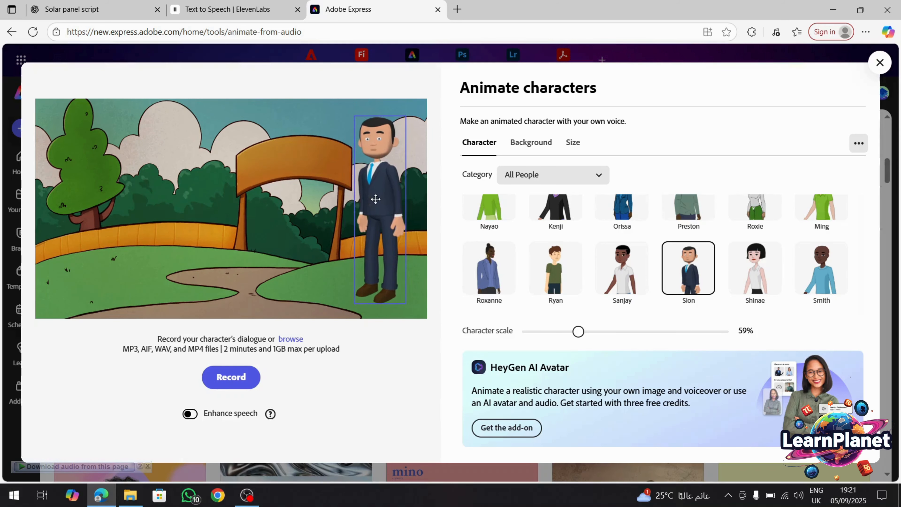
{"action": "left_click", "coordinate": [375, 199]}
Check the aspect ratio options for YouTube and look through the available preset backgrounds.
{"action": "left_click", "coordinate": [575, 143]}
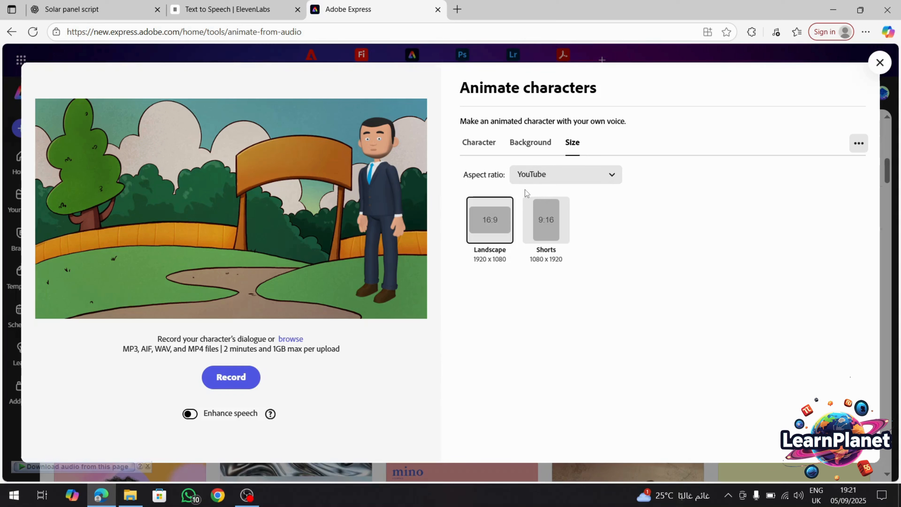
{"action": "left_click", "coordinate": [534, 142]}
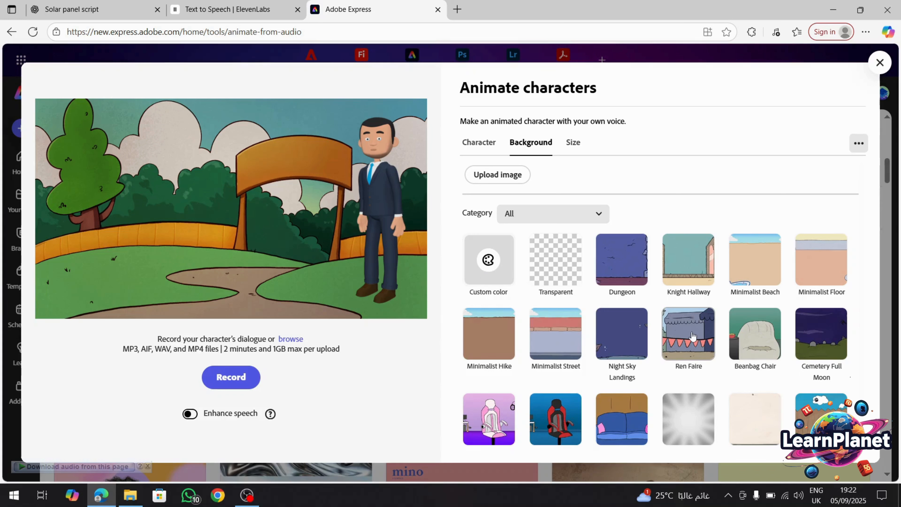
{"action": "scroll", "coordinate": [692, 338], "scroll_direction": "down", "scroll_amount": 5}
{"action": "scroll", "coordinate": [682, 320], "scroll_direction": "down", "scroll_amount": 7}
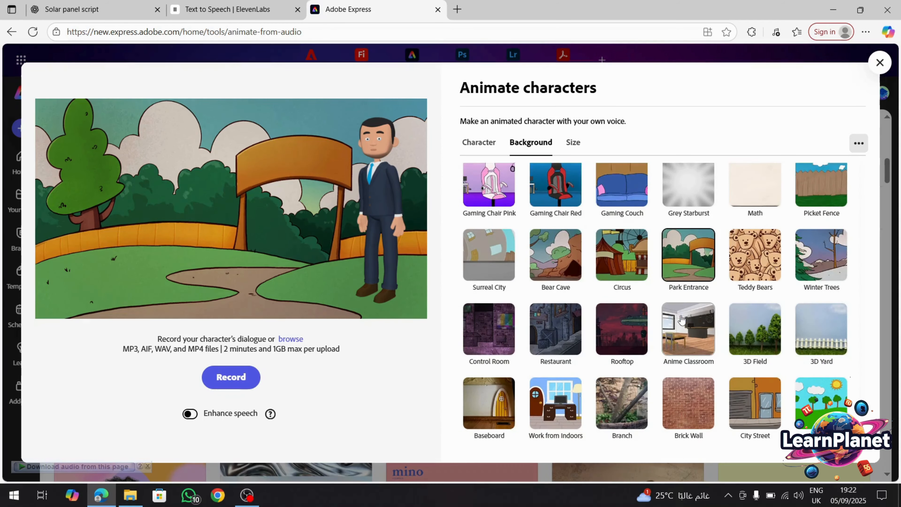
{"action": "scroll", "coordinate": [679, 318], "scroll_direction": "down", "scroll_amount": 8}
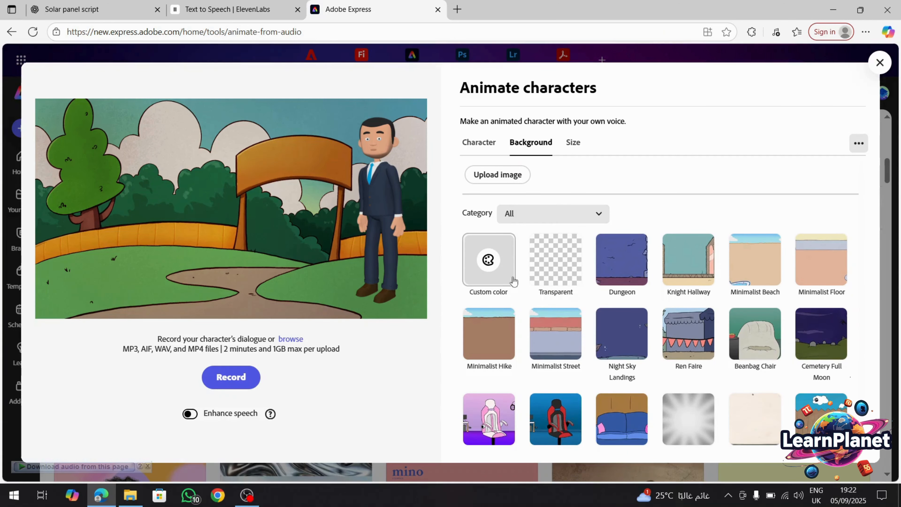
Upload solar-2666770_1920.jpg from the Talking Avatar folder as the background and move the character slightly down and to the left.
{"action": "left_click", "coordinate": [496, 177]}
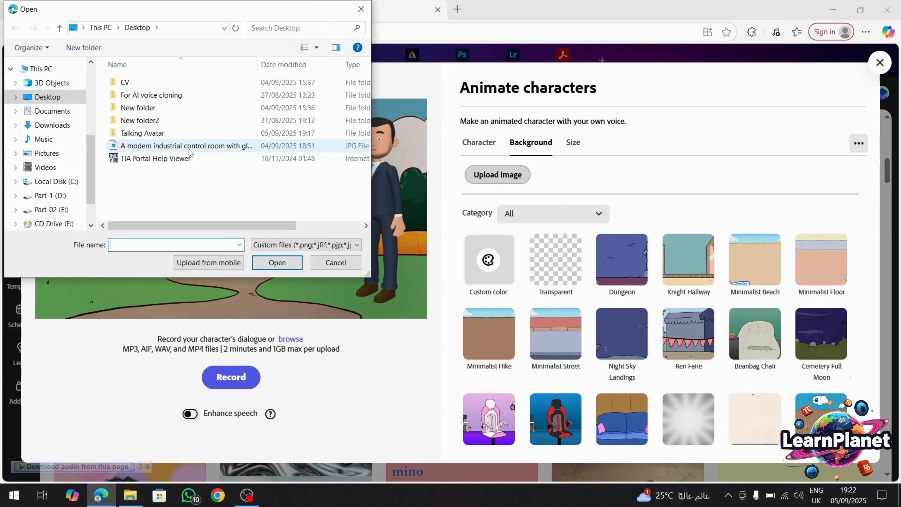
{"action": "left_click", "coordinate": [161, 136]}
{"action": "double_click", "coordinate": [161, 133]}
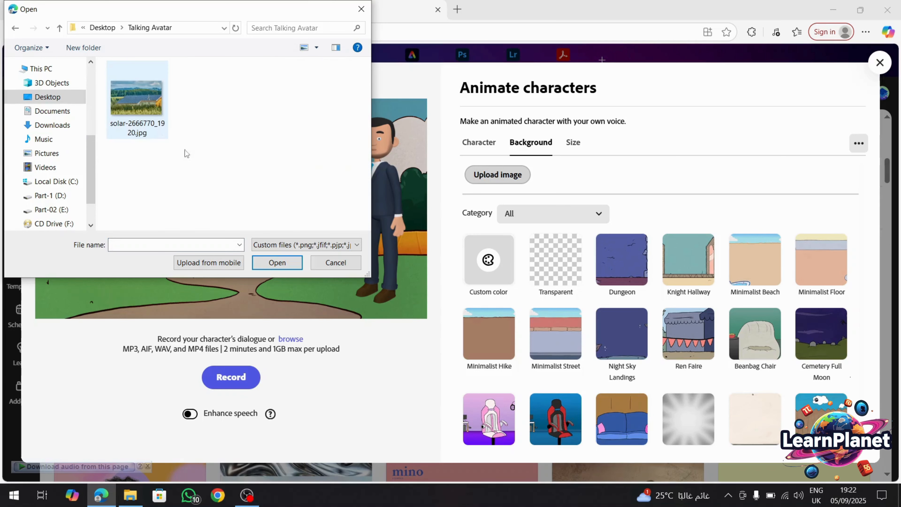
{"action": "double_click", "coordinate": [138, 114]}
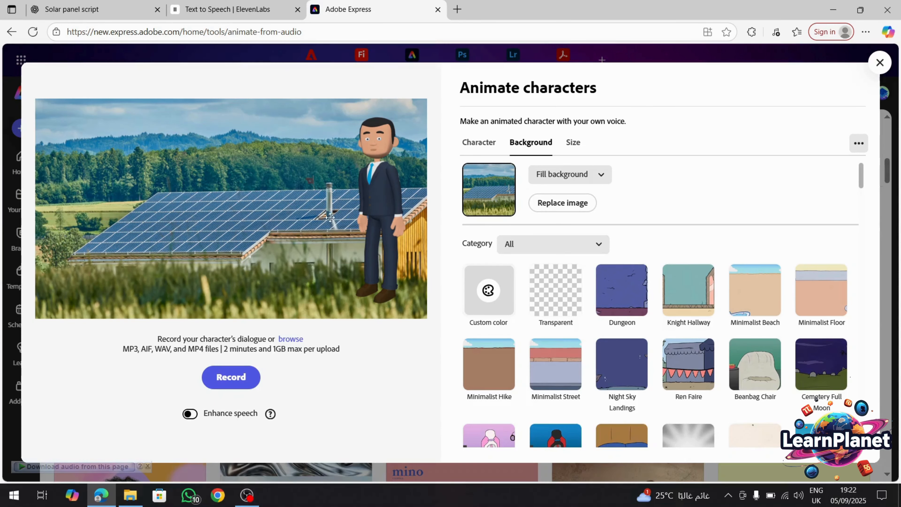
{"action": "mouse_move", "coordinate": [385, 199]}
{"action": "left_mouse_down"}
{"action": "mouse_move", "coordinate": [382, 216]}
{"action": "mouse_move", "coordinate": [381, 208]}
{"action": "left_mouse_up"}
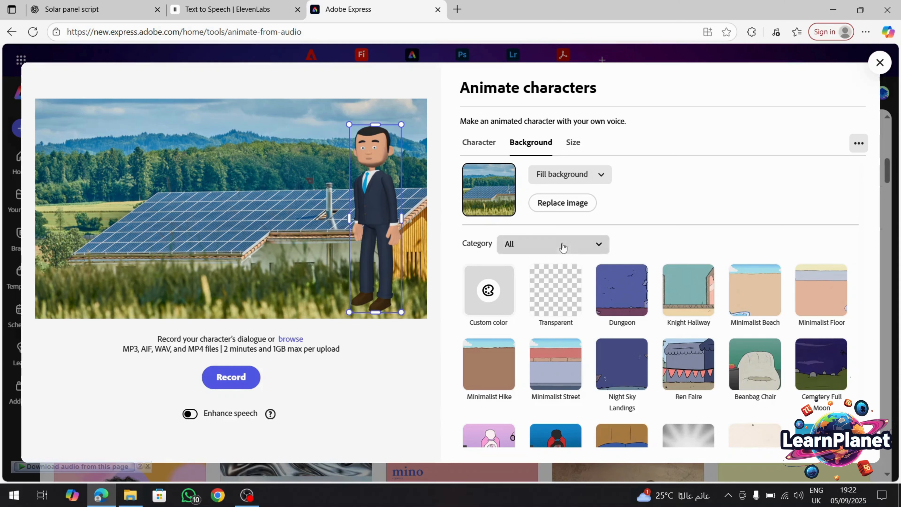
Look through the preset background images across all categories for a suitable scene.
{"action": "scroll", "coordinate": [745, 369], "scroll_direction": "down", "scroll_amount": 3}
{"action": "scroll", "coordinate": [745, 370], "scroll_direction": "down", "scroll_amount": 10}
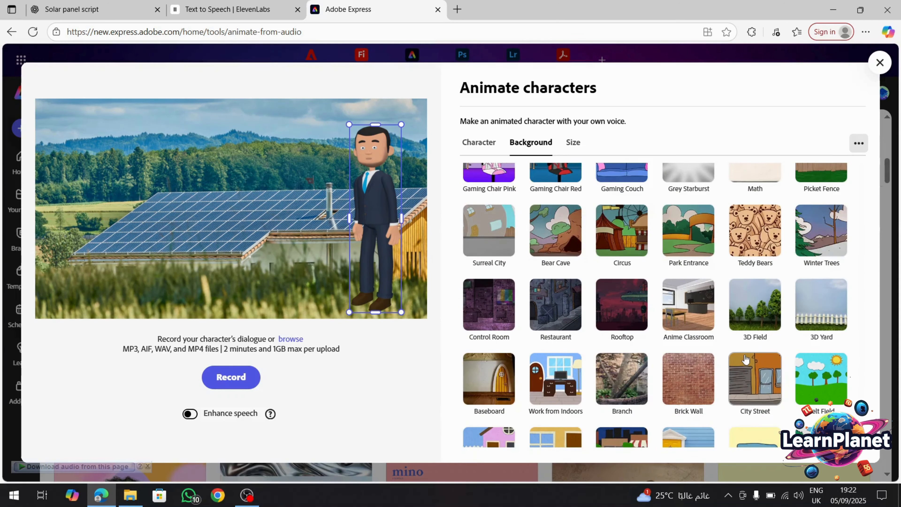
{"action": "scroll", "coordinate": [746, 338], "scroll_direction": "down", "scroll_amount": 3}
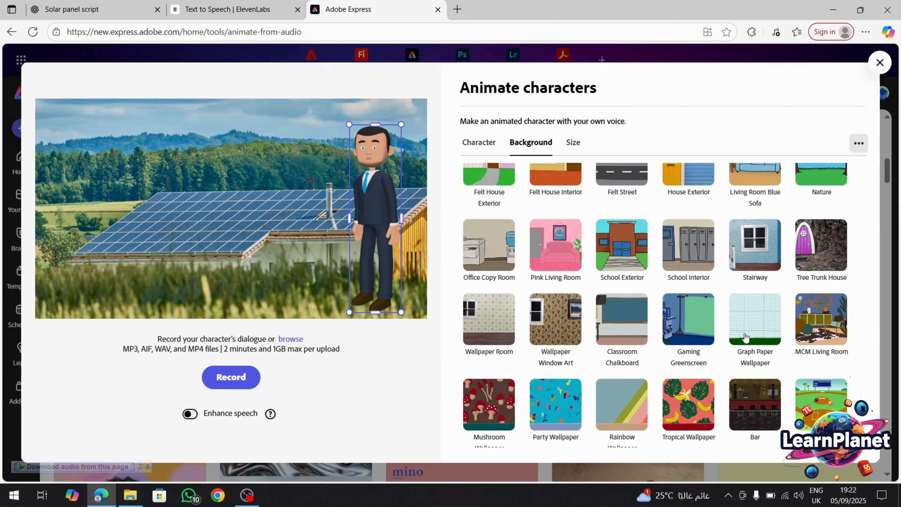
{"action": "scroll", "coordinate": [642, 277], "scroll_direction": "down", "scroll_amount": 5}
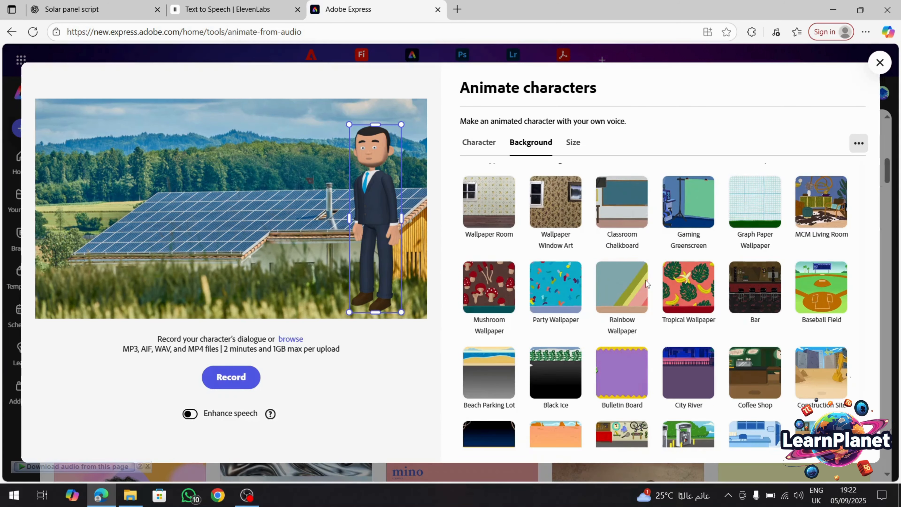
{"action": "scroll", "coordinate": [649, 275], "scroll_direction": "up", "scroll_amount": 4}
{"action": "scroll", "coordinate": [650, 274], "scroll_direction": "up", "scroll_amount": 1}
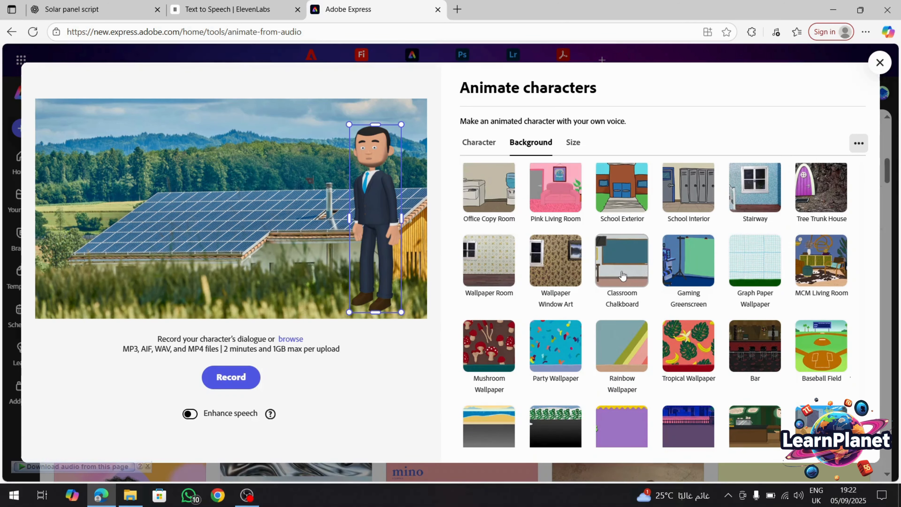
{"action": "scroll", "coordinate": [675, 287], "scroll_direction": "down", "scroll_amount": 10}
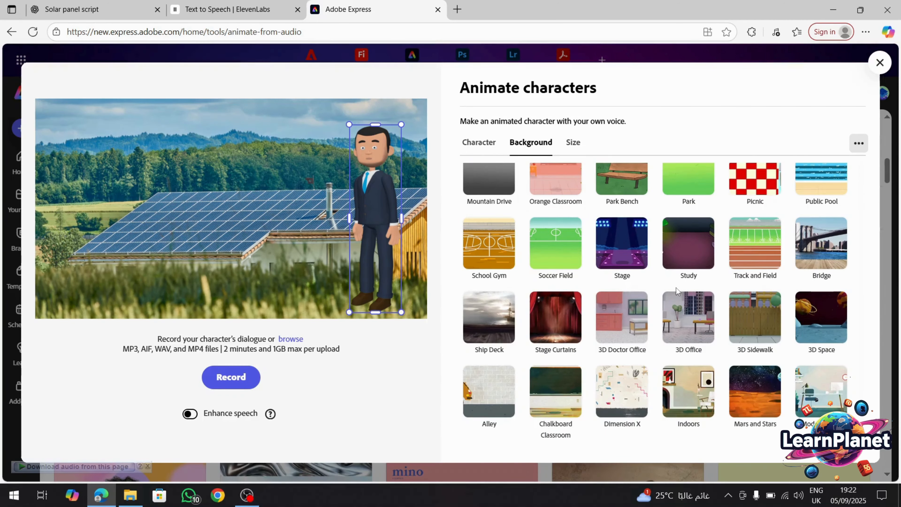
{"action": "scroll", "coordinate": [676, 288], "scroll_direction": "down", "scroll_amount": 3}
{"action": "scroll", "coordinate": [676, 288], "scroll_direction": "up", "scroll_amount": 5}
{"action": "scroll", "coordinate": [676, 288], "scroll_direction": "down", "scroll_amount": 5}
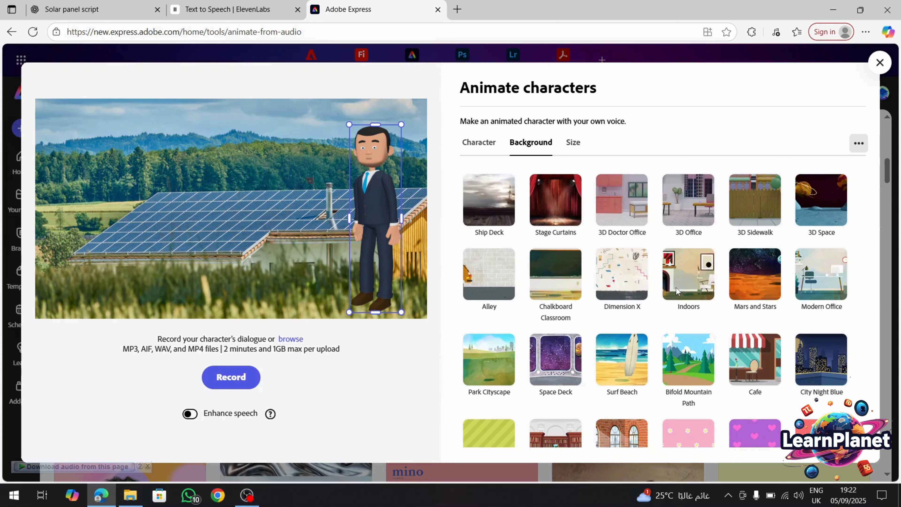
{"action": "scroll", "coordinate": [676, 287], "scroll_direction": "up", "scroll_amount": 15}
Filter the backgrounds to Classroom, apply Anime Classroom, and move the character left so he stands in front of the chalkboard.
{"action": "left_click", "coordinate": [599, 245]}
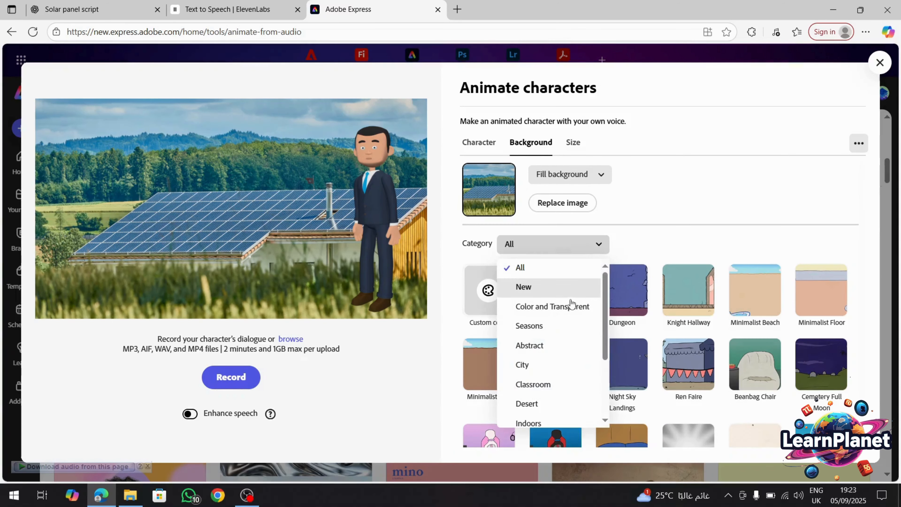
{"action": "left_click", "coordinate": [541, 385]}
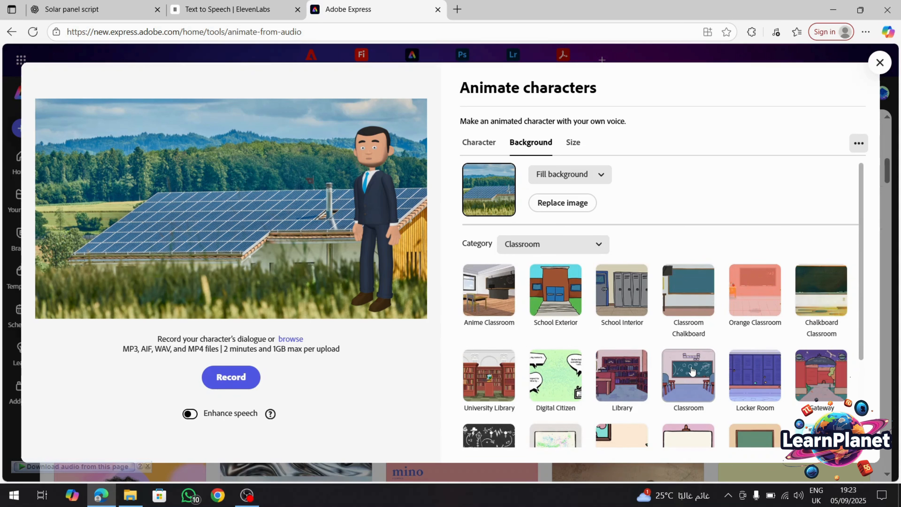
{"action": "scroll", "coordinate": [692, 368], "scroll_direction": "down", "scroll_amount": 2}
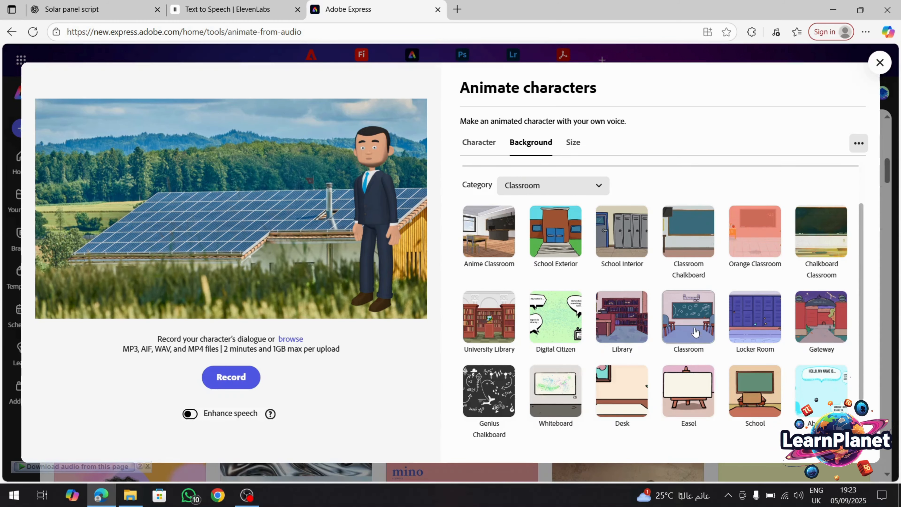
{"action": "scroll", "coordinate": [694, 332], "scroll_direction": "down", "scroll_amount": 3}
{"action": "scroll", "coordinate": [568, 301], "scroll_direction": "up", "scroll_amount": 5}
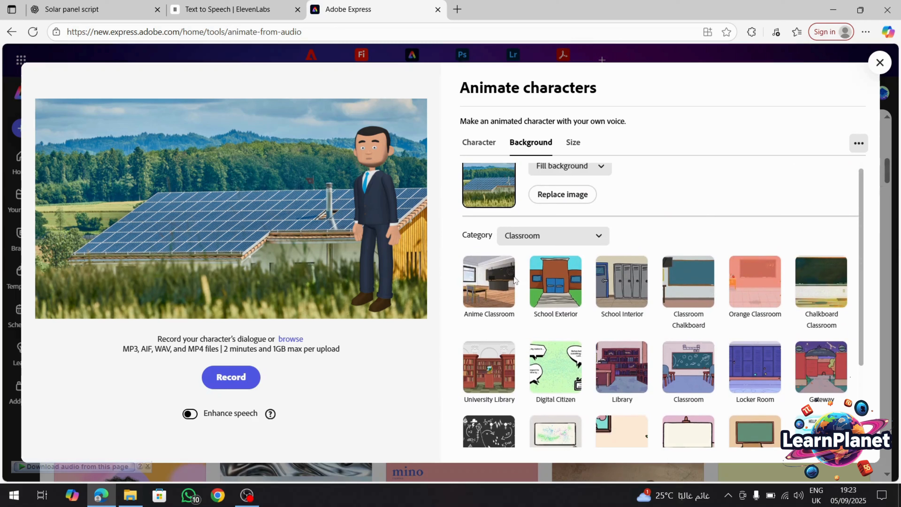
{"action": "left_click", "coordinate": [488, 288]}
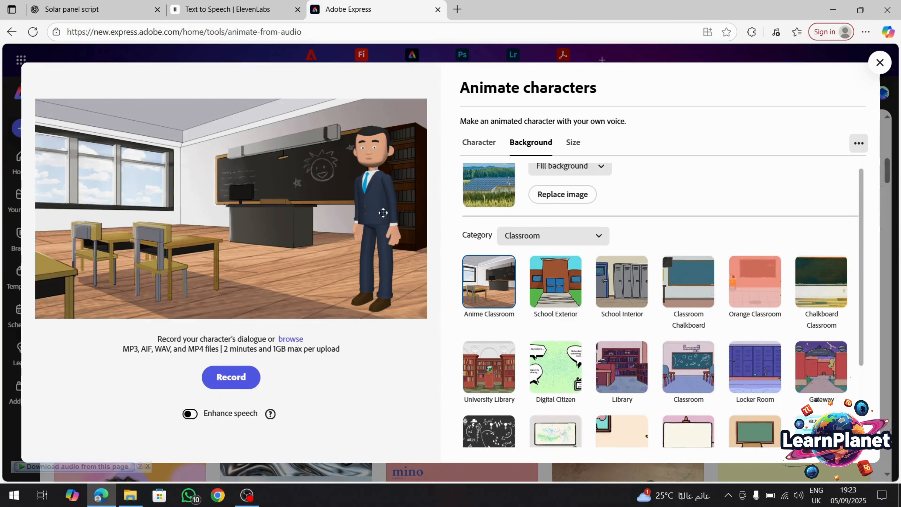
{"action": "left_click_drag", "start_coordinate": [380, 205], "coordinate": [298, 198]}
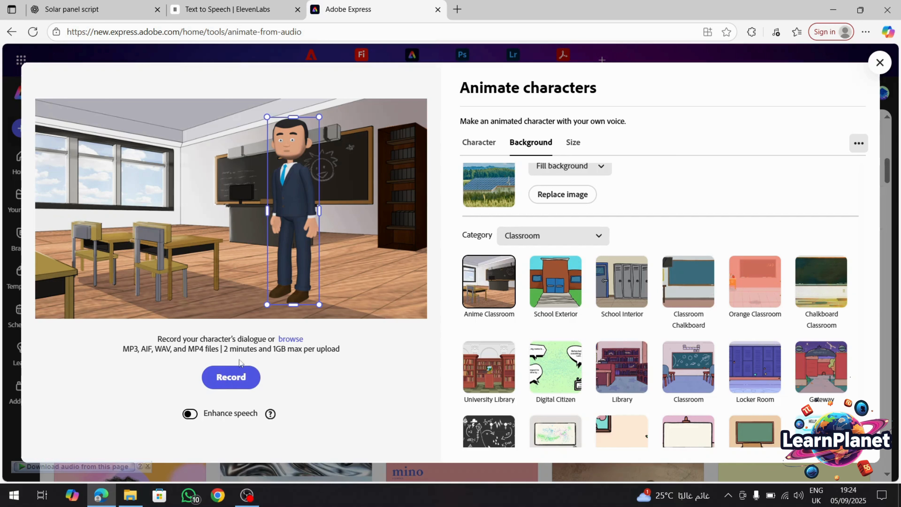
{"action": "left_click", "coordinate": [235, 379]}
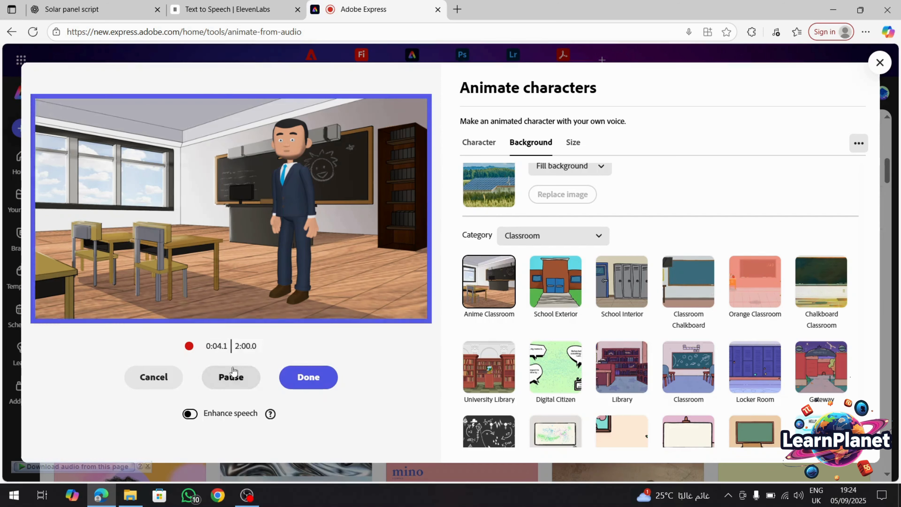
{"action": "mouse_move", "coordinate": [269, 413]}
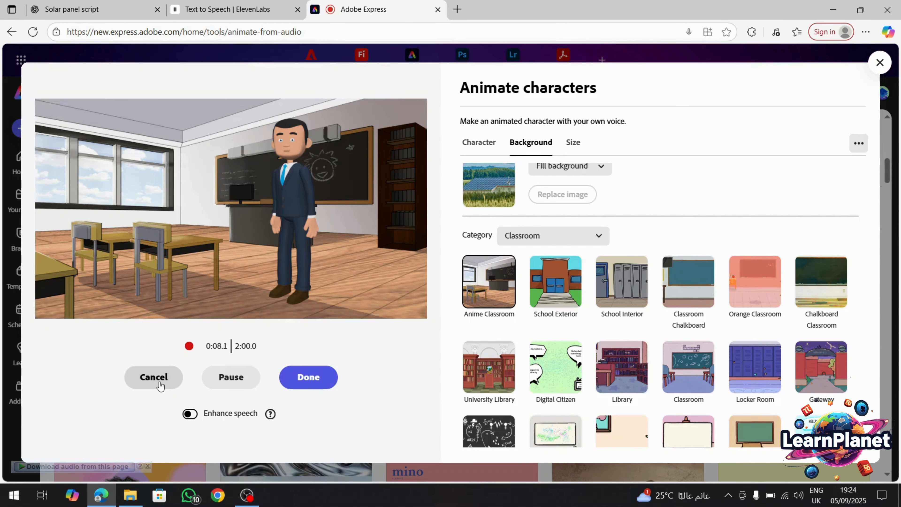
{"action": "left_click", "coordinate": [153, 377]}
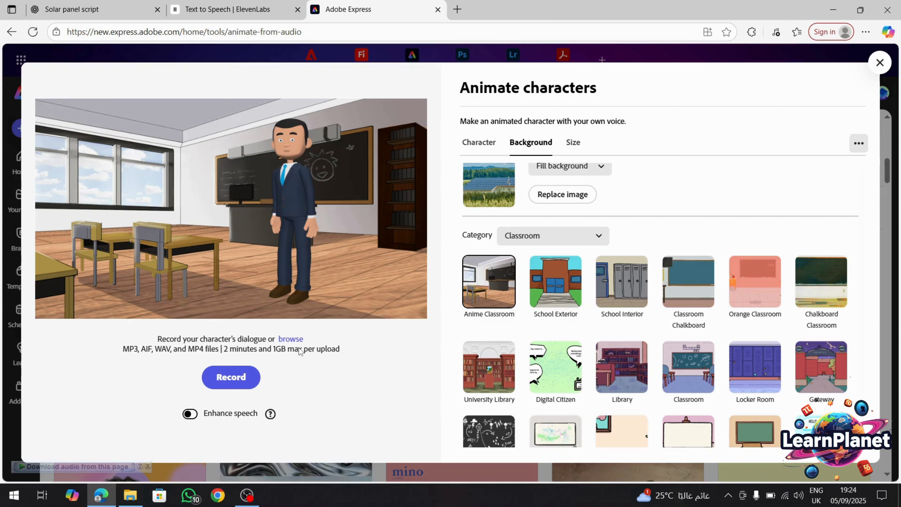
Upload the ElevenLabs voice-over from the Talking Avatar folder as the character's dialogue and play the generated animation.
{"action": "left_click", "coordinate": [290, 340]}
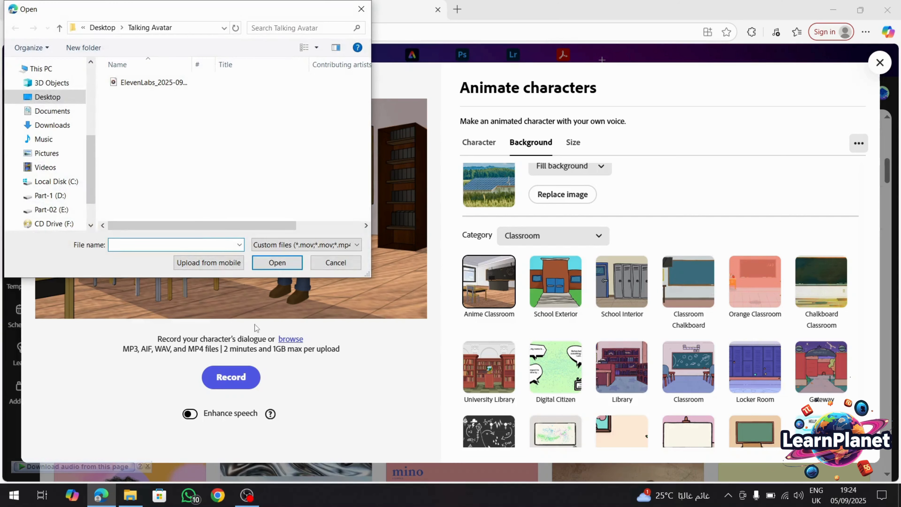
{"action": "double_click", "coordinate": [146, 84]}
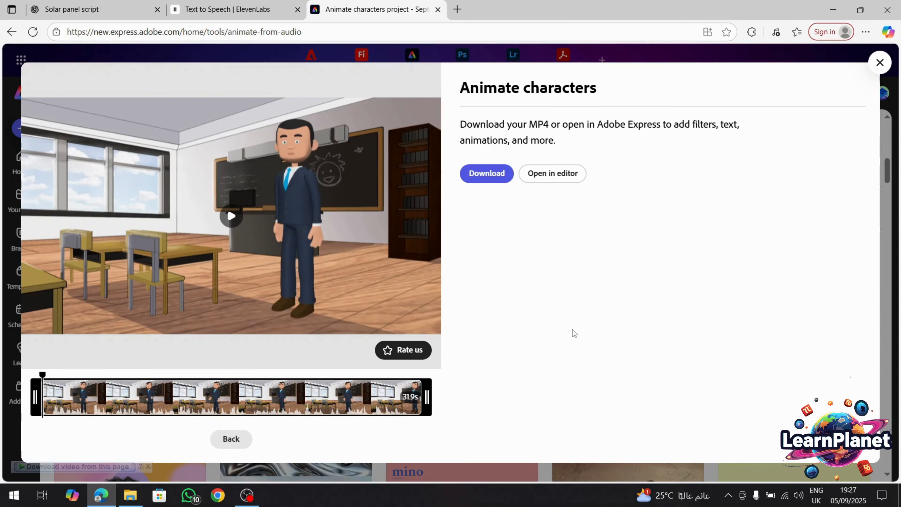
{"action": "left_click", "coordinate": [231, 220]}
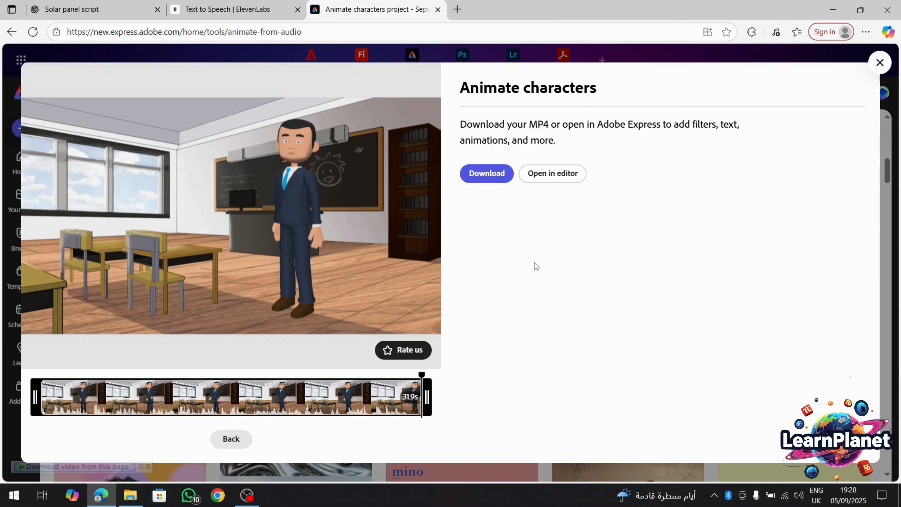
Download the finished animation as an MP4 to the Downloads\Video folder.
{"action": "left_click", "coordinate": [541, 174]}
{"action": "left_click", "coordinate": [490, 177]}
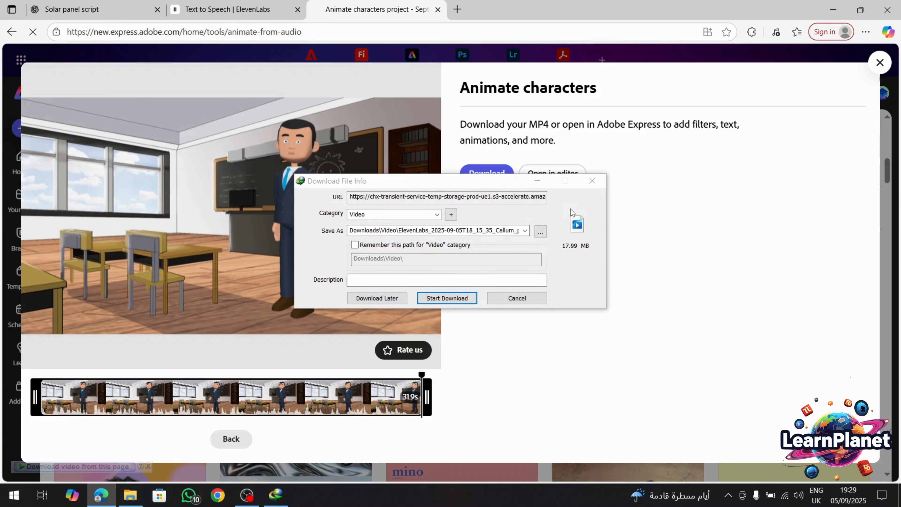
{"action": "left_click", "coordinate": [460, 297]}
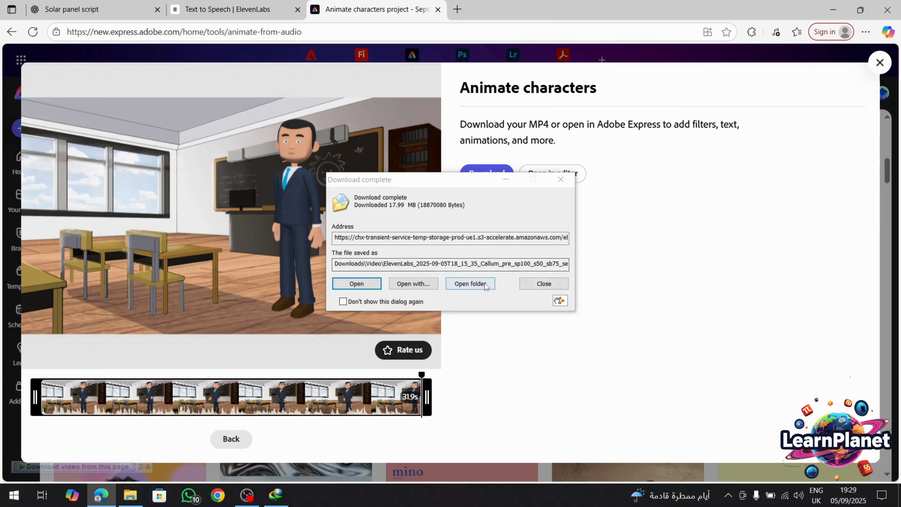
Open the download's folder and transfer the ElevenLabs MP4 into the Talking Avatar folder.
{"action": "left_click", "coordinate": [482, 282]}
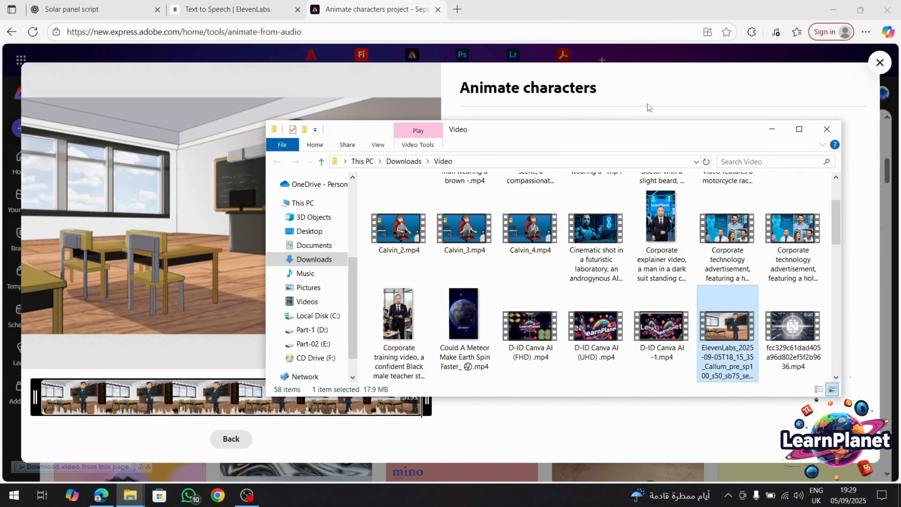
{"action": "left_click", "coordinate": [770, 129]}
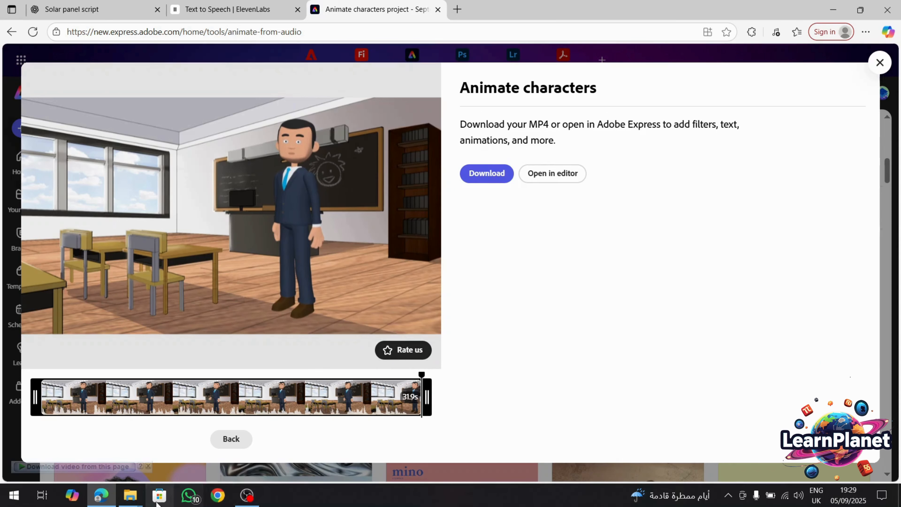
{"action": "mouse_move", "coordinate": [126, 503]}
{"action": "left_click", "coordinate": [71, 447]}
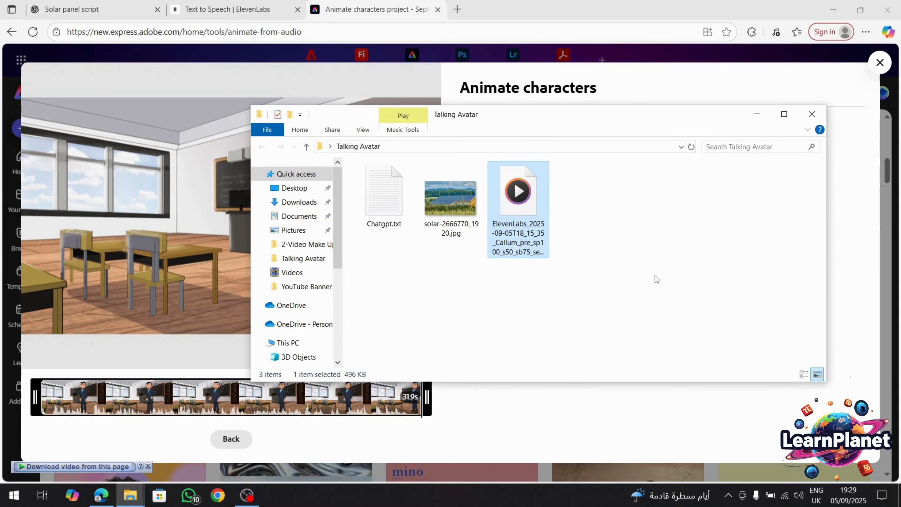
{"action": "key", "text": "ctrl+v"}
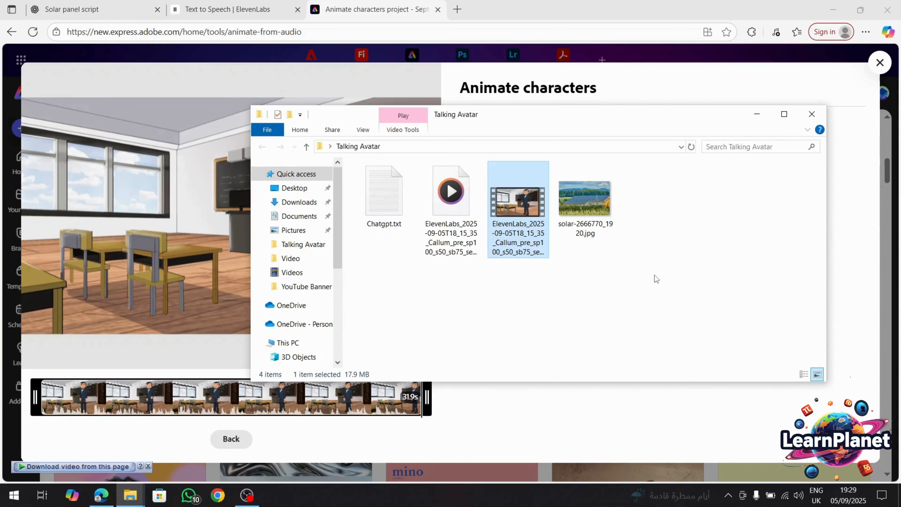
Play the ElevenLabs MP4 from the Talking Avatar folder to review the talking avatar, and close the player.
{"action": "double_click", "coordinate": [524, 205]}
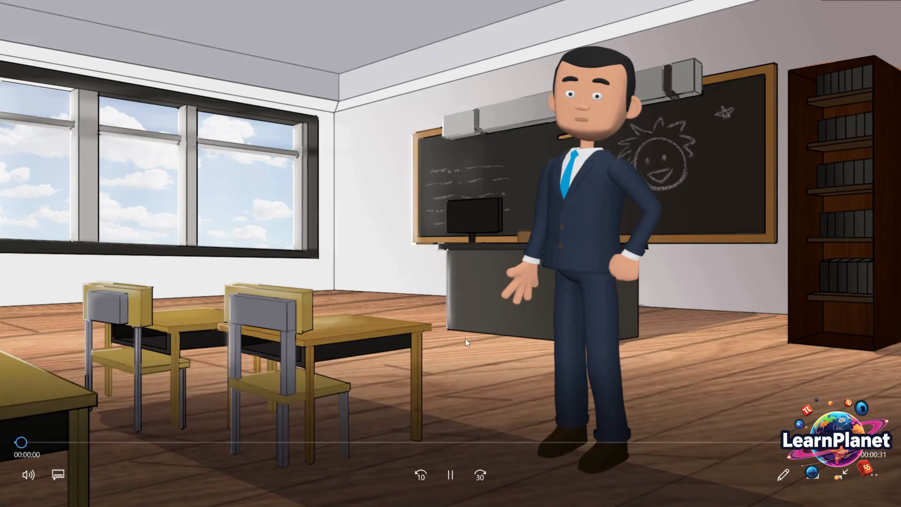
{"action": "left_click", "coordinate": [450, 474]}
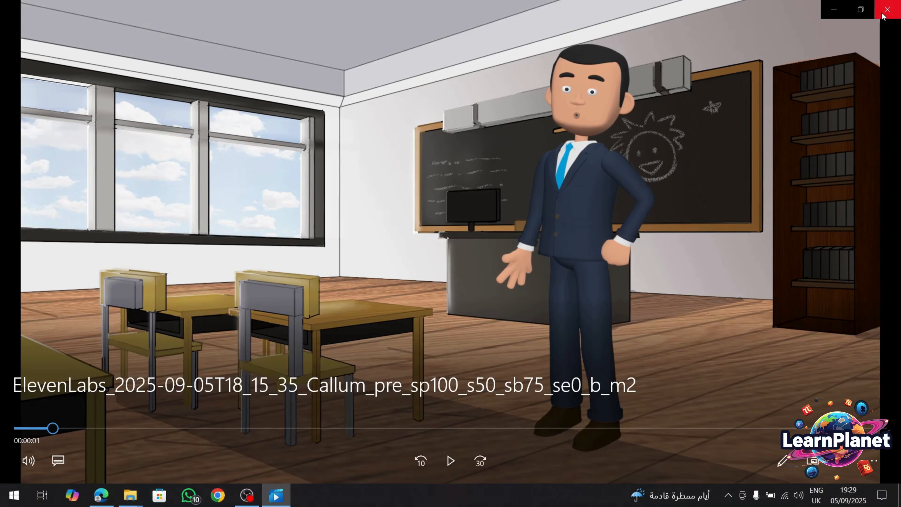
{"action": "left_click", "coordinate": [887, 11]}
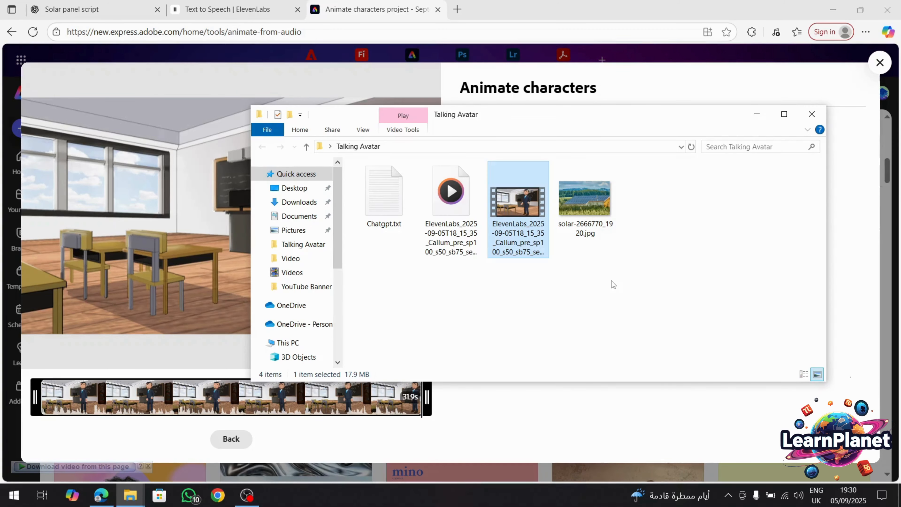
{"action": "double_click", "coordinate": [533, 214]}
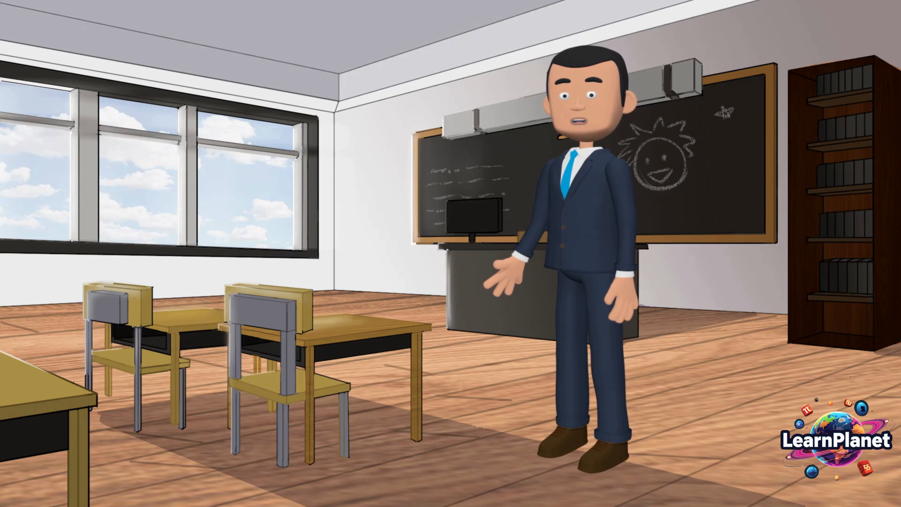
{"action": "double_click", "coordinate": [615, 246]}
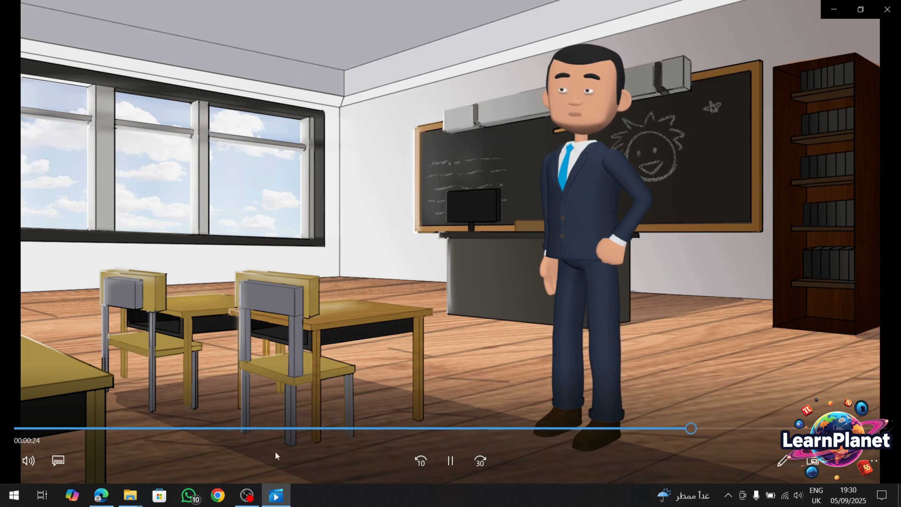
{"action": "mouse_move", "coordinate": [249, 502]}
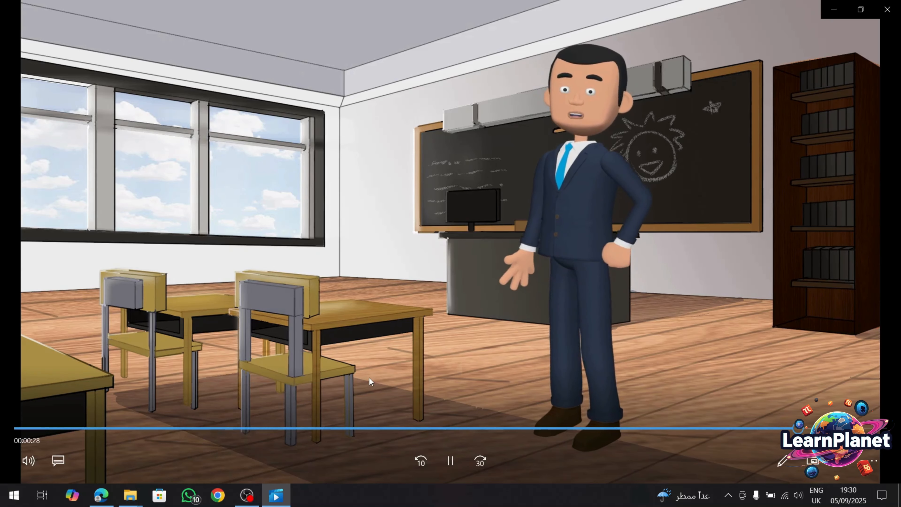
{"action": "left_click", "coordinate": [886, 13]}
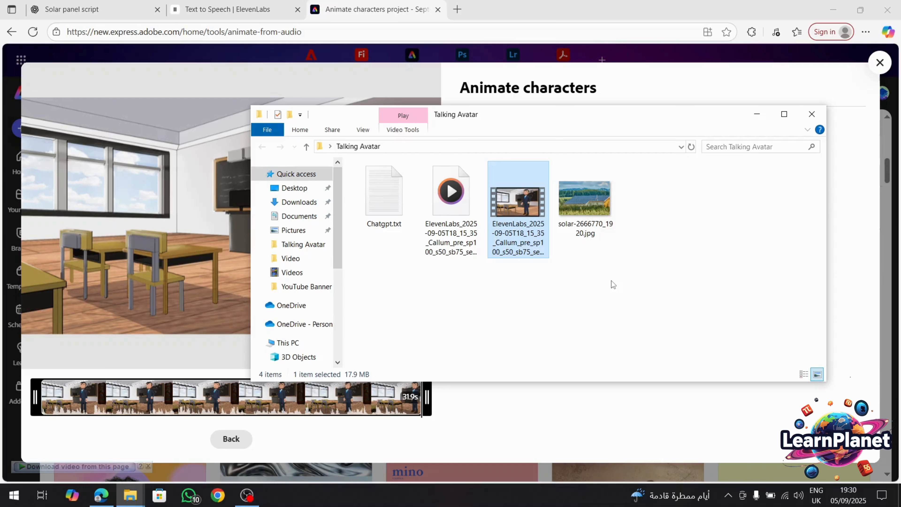